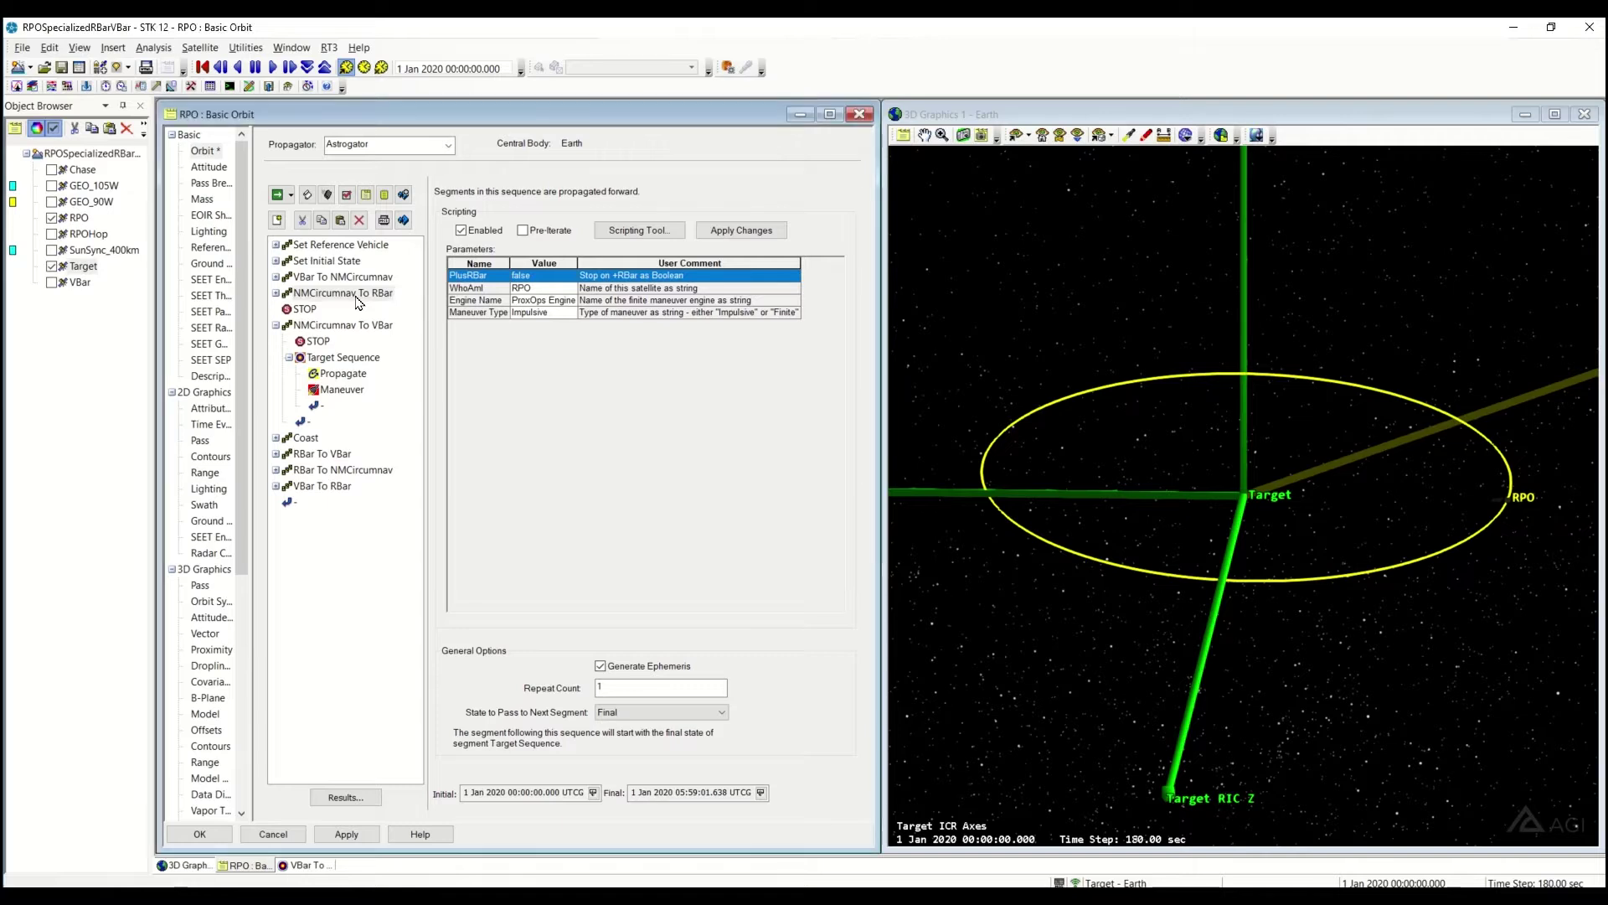
Insert an RPO Specialized RBar VBar NMCircumnav To RBar segment and move it below the STOP.
right_click(358, 301)
left_click(398, 306)
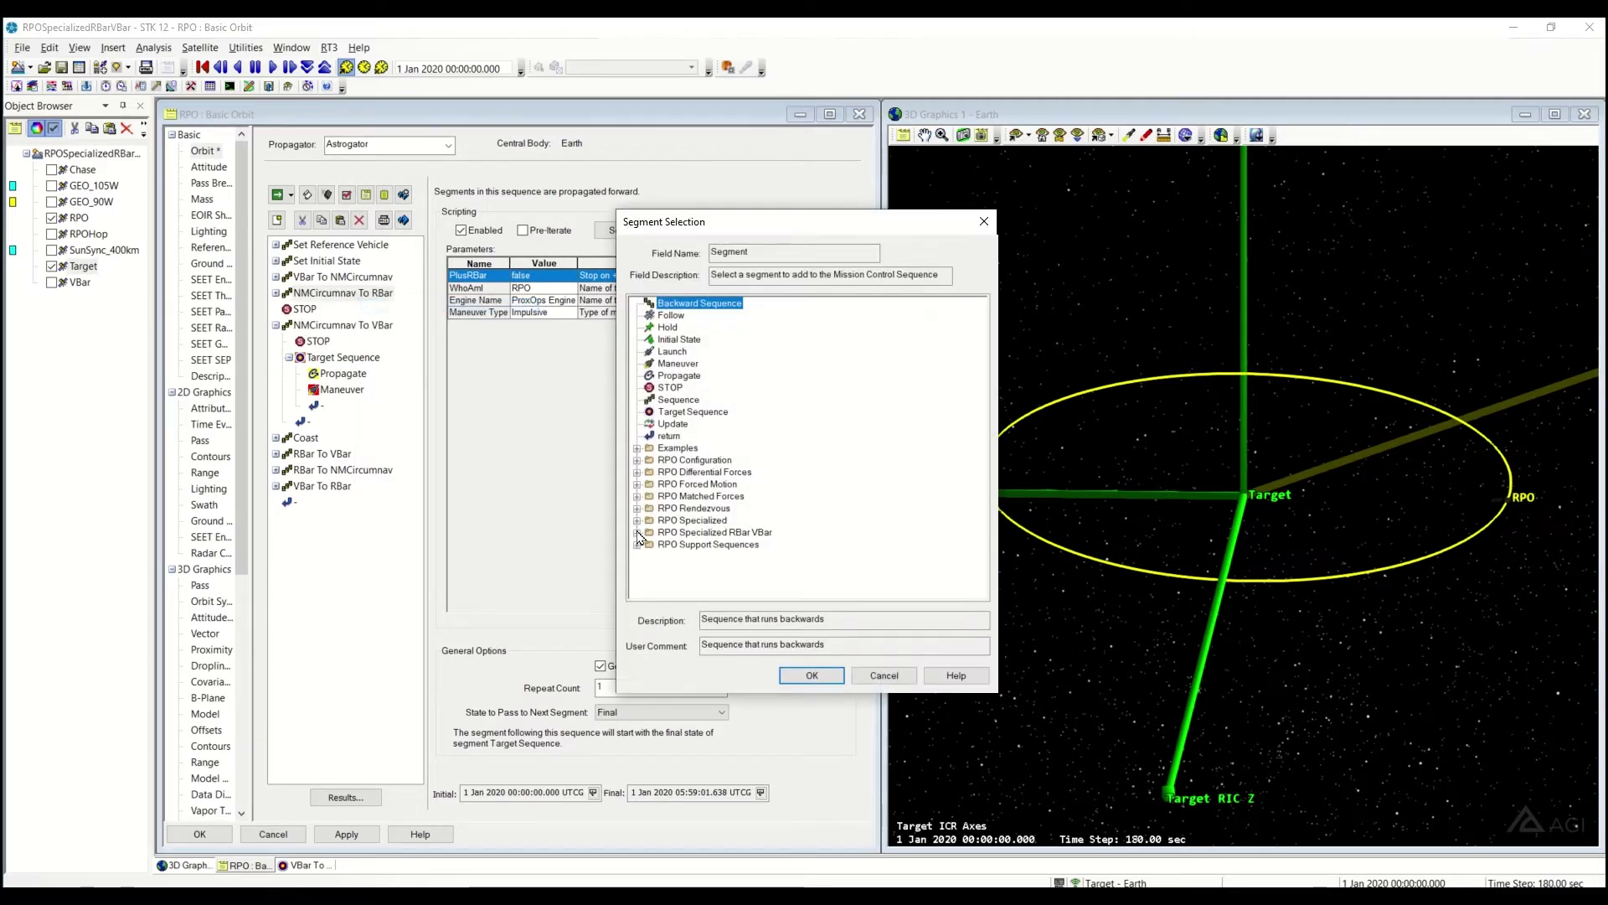
left_click(637, 532)
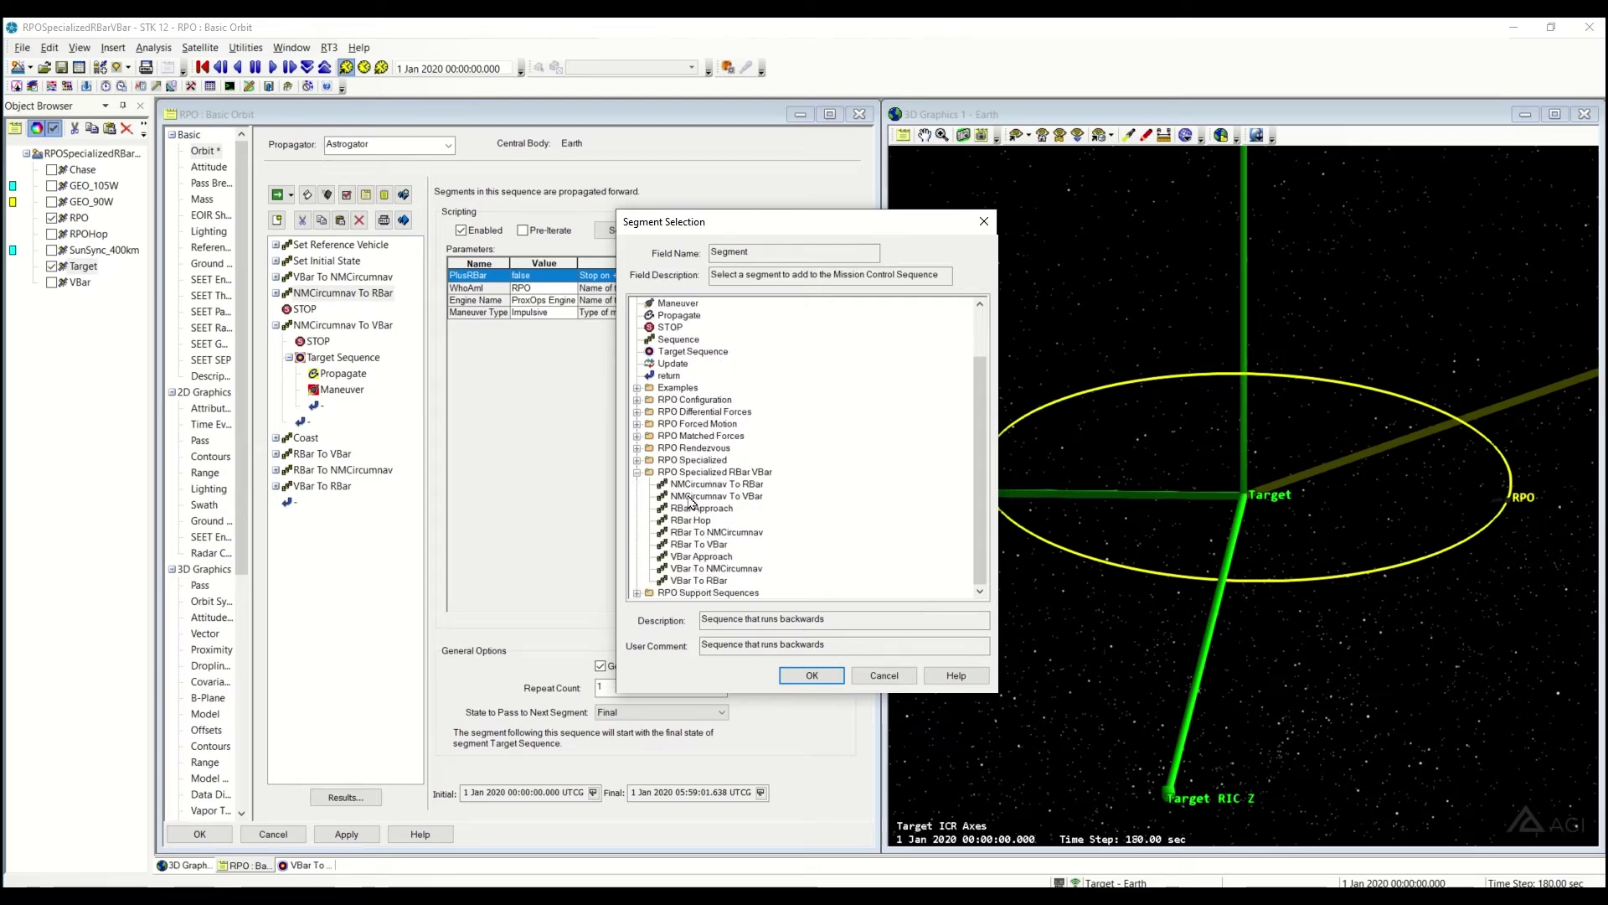
left_click(696, 486)
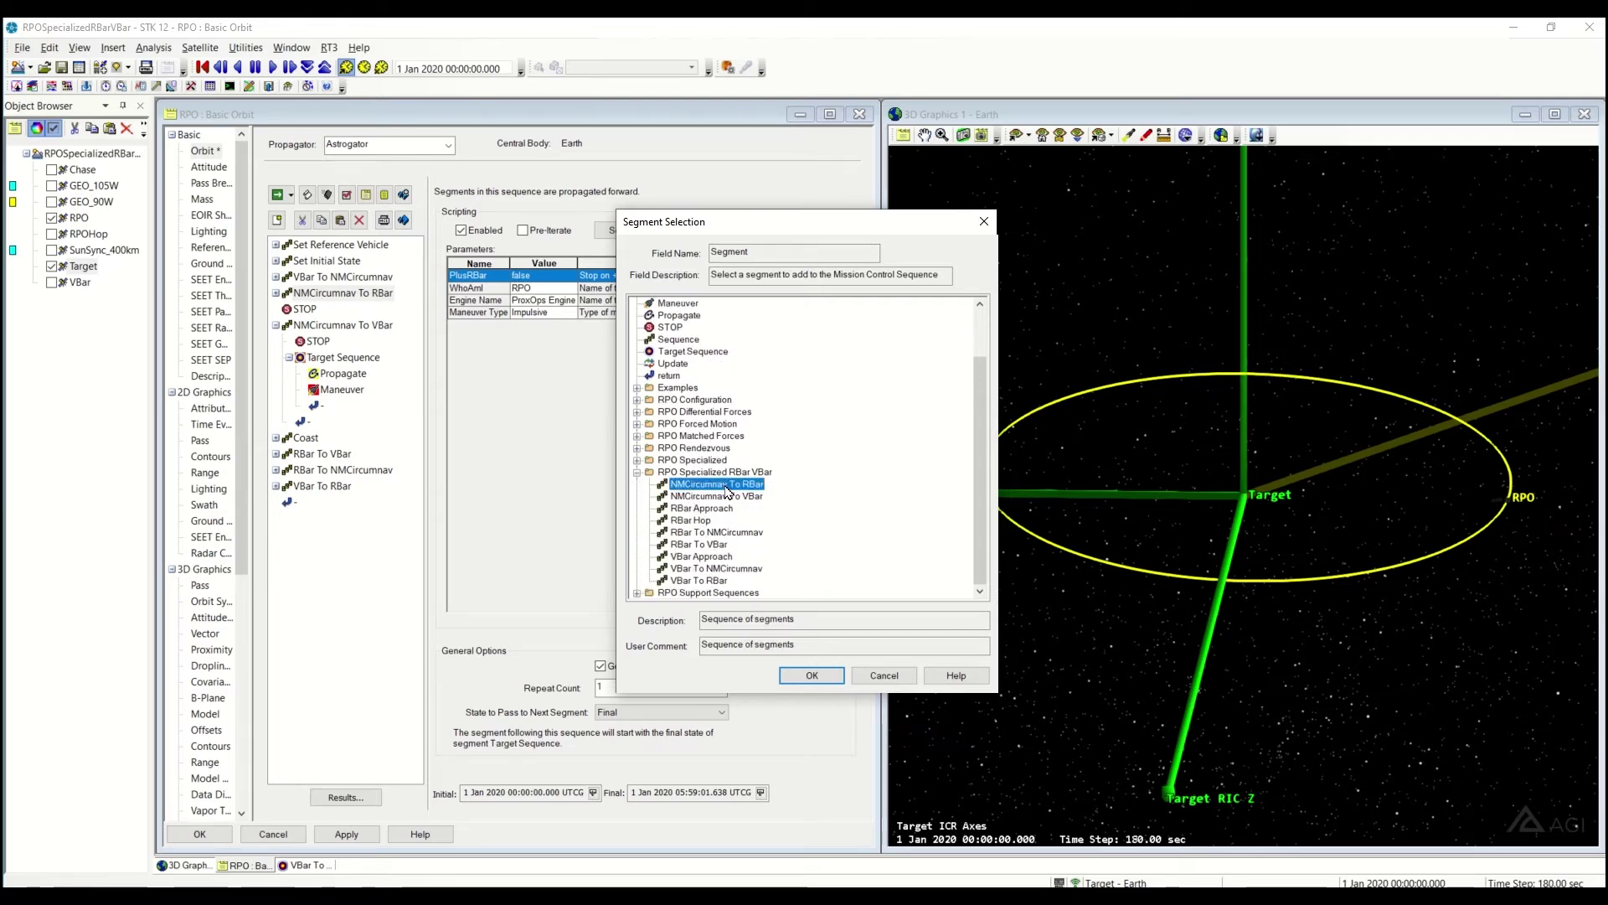
left_click(811, 675)
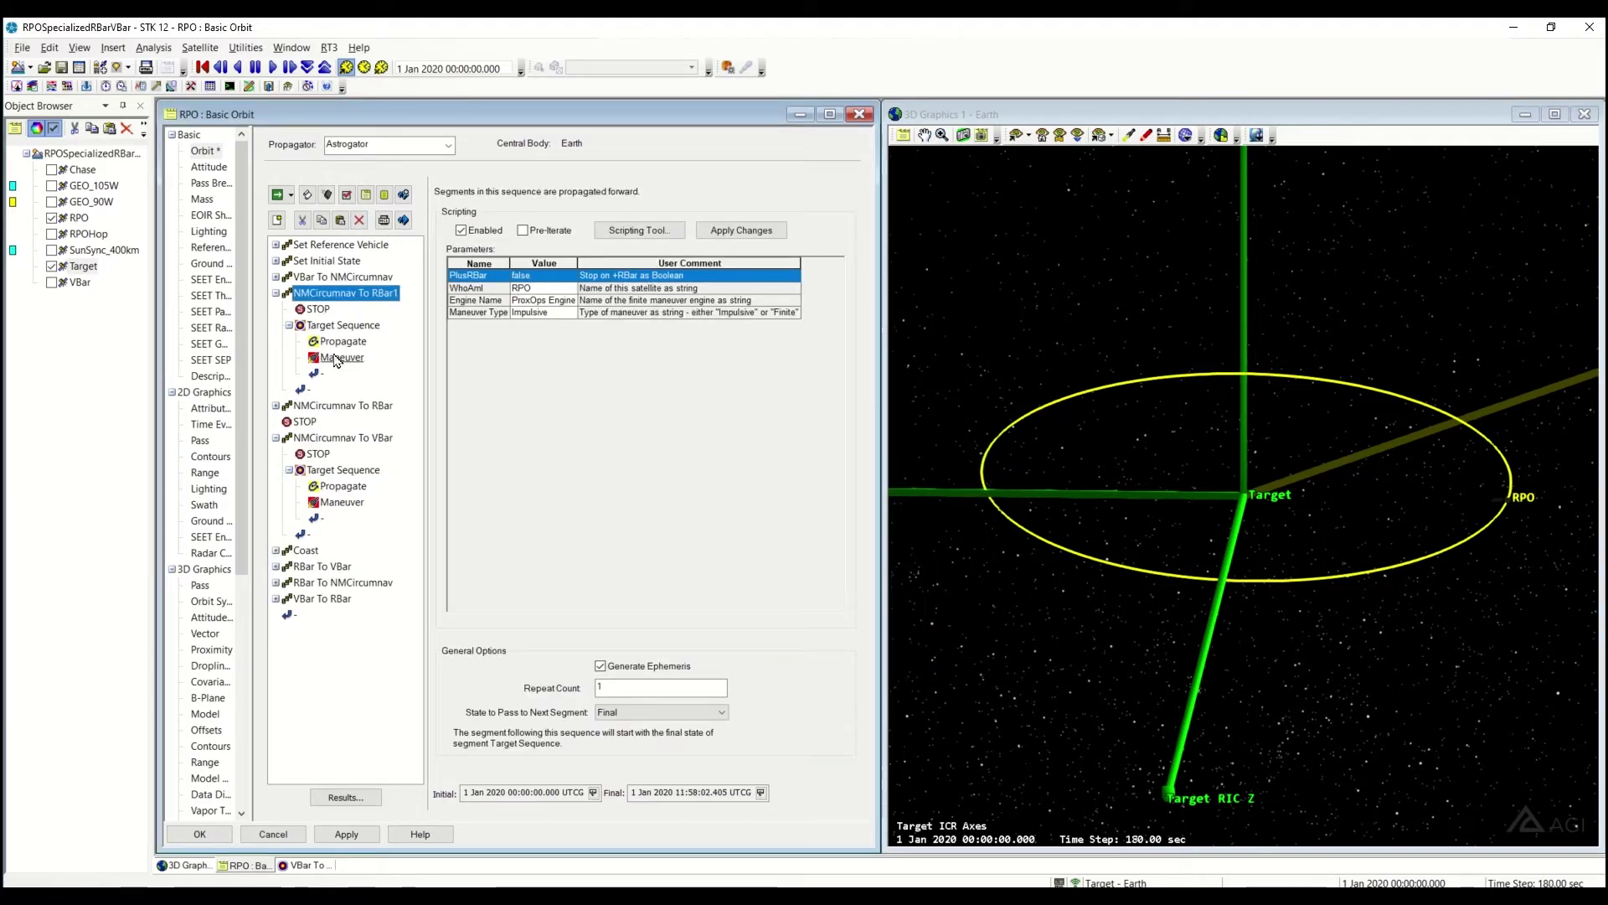
left_click_drag(347, 292, 340, 391)
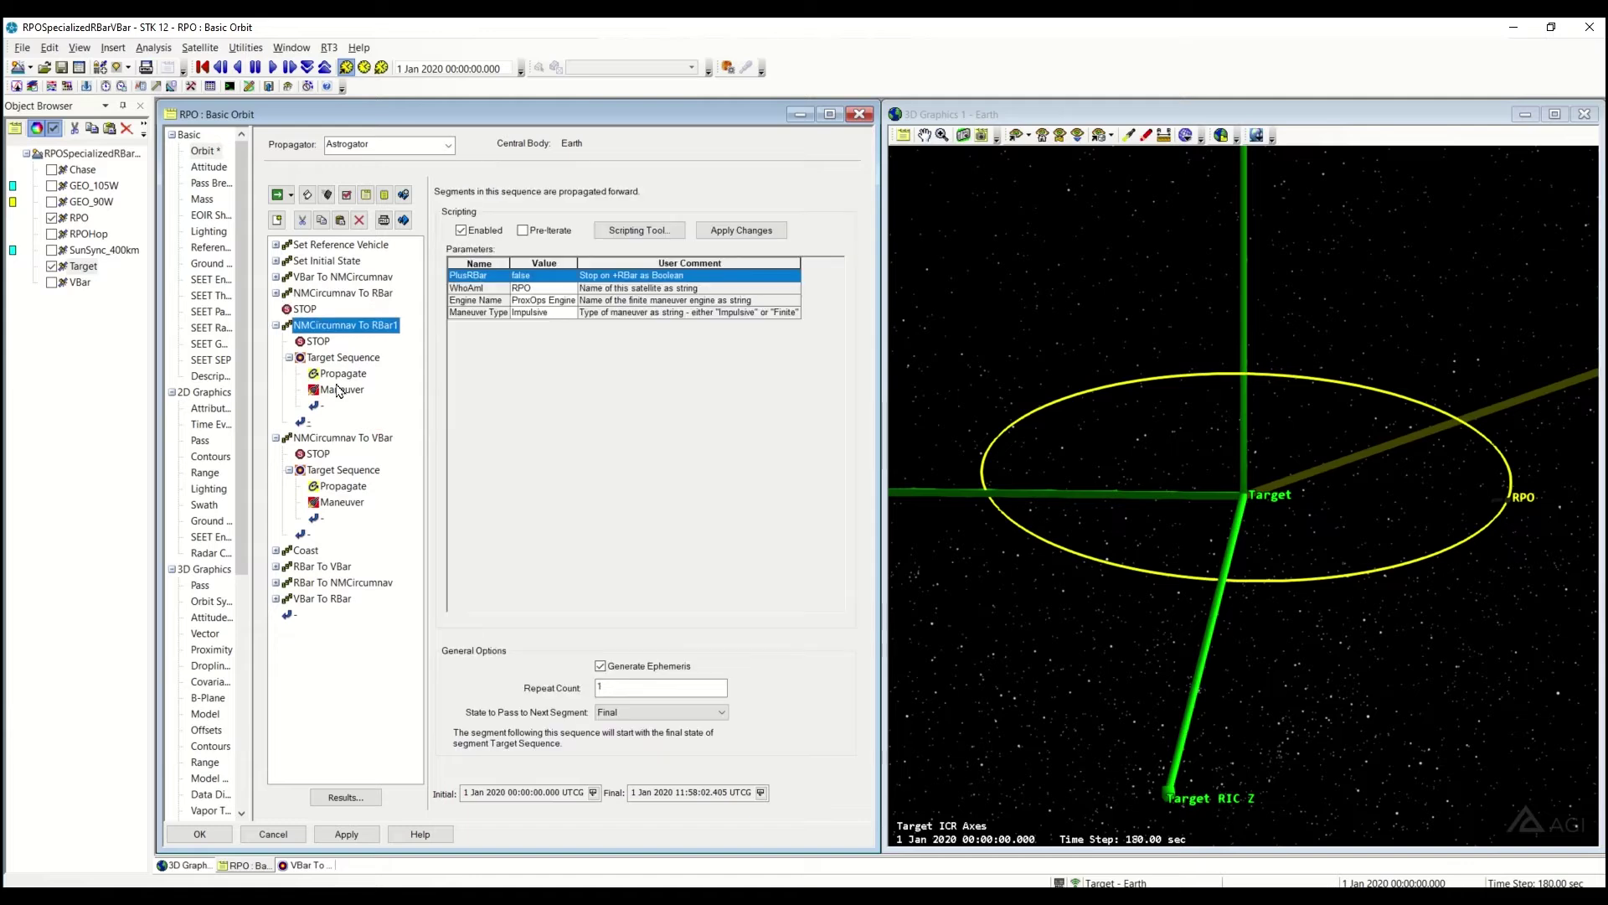
left_click(278, 325)
double_click(335, 293)
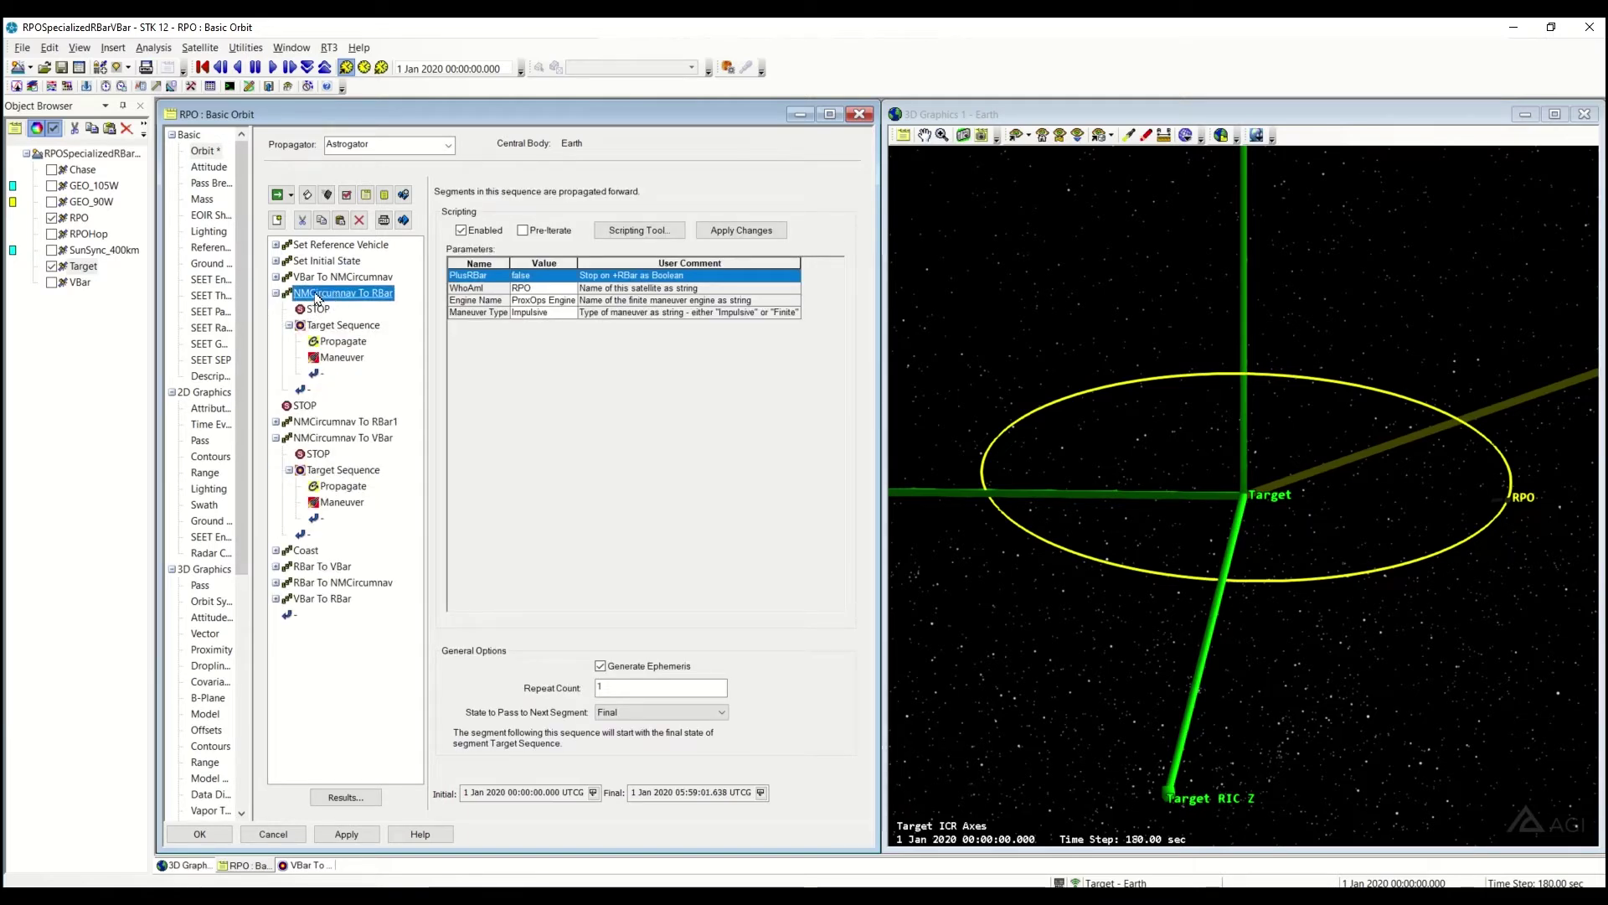
Cancel renaming the NMCircumnav To RBar segment, keeping its original name.
left_click(383, 293)
key("Escape")
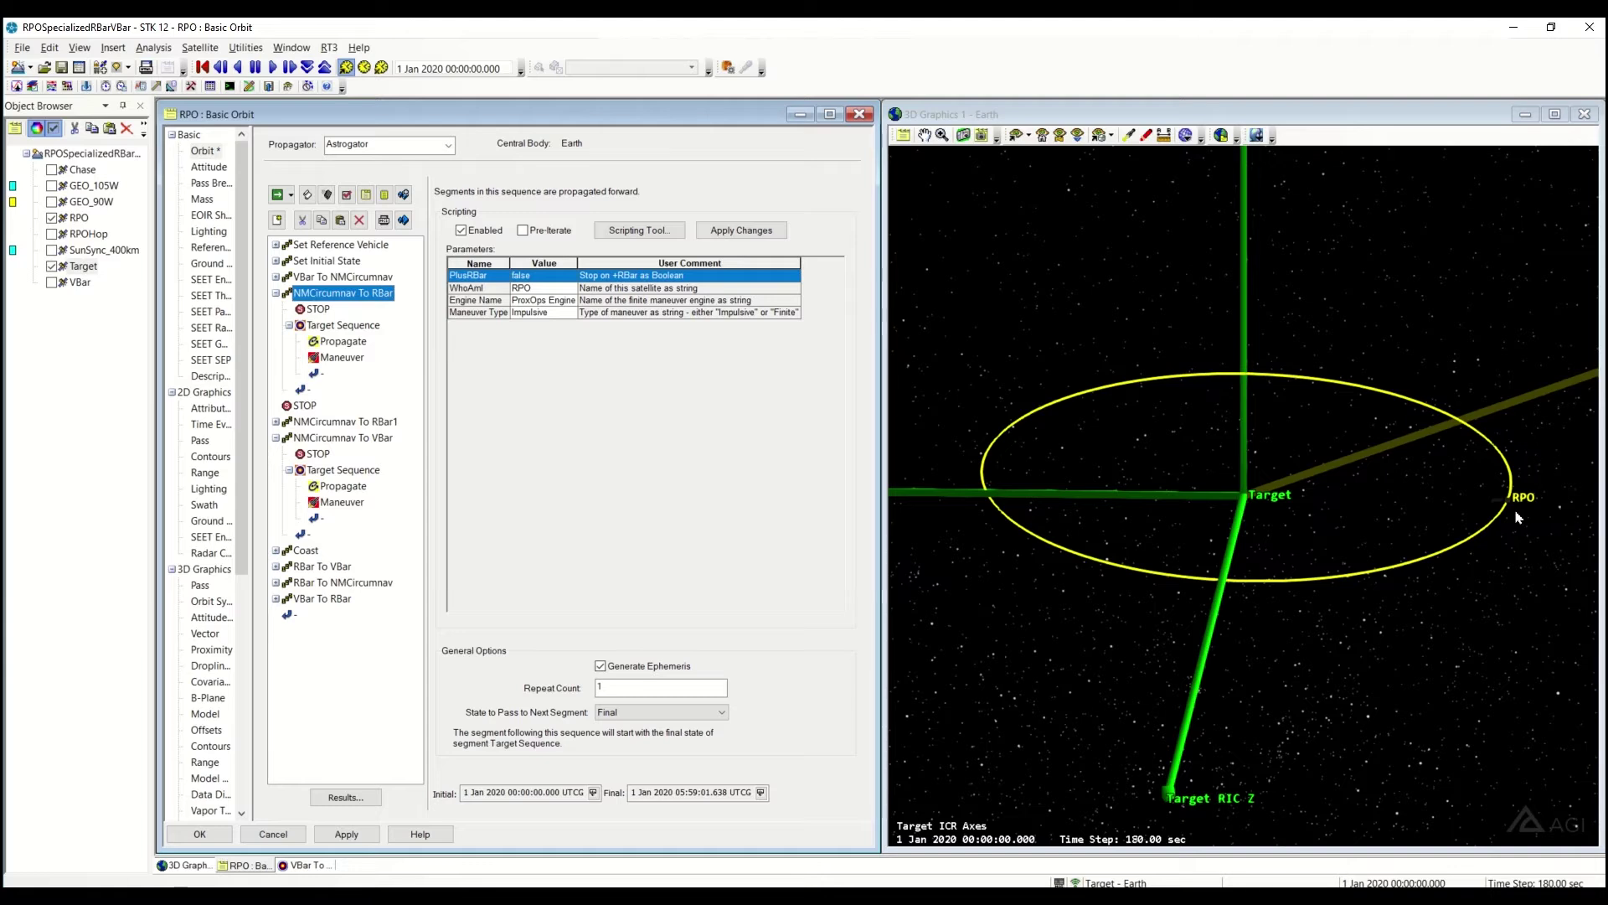
left_click(348, 297)
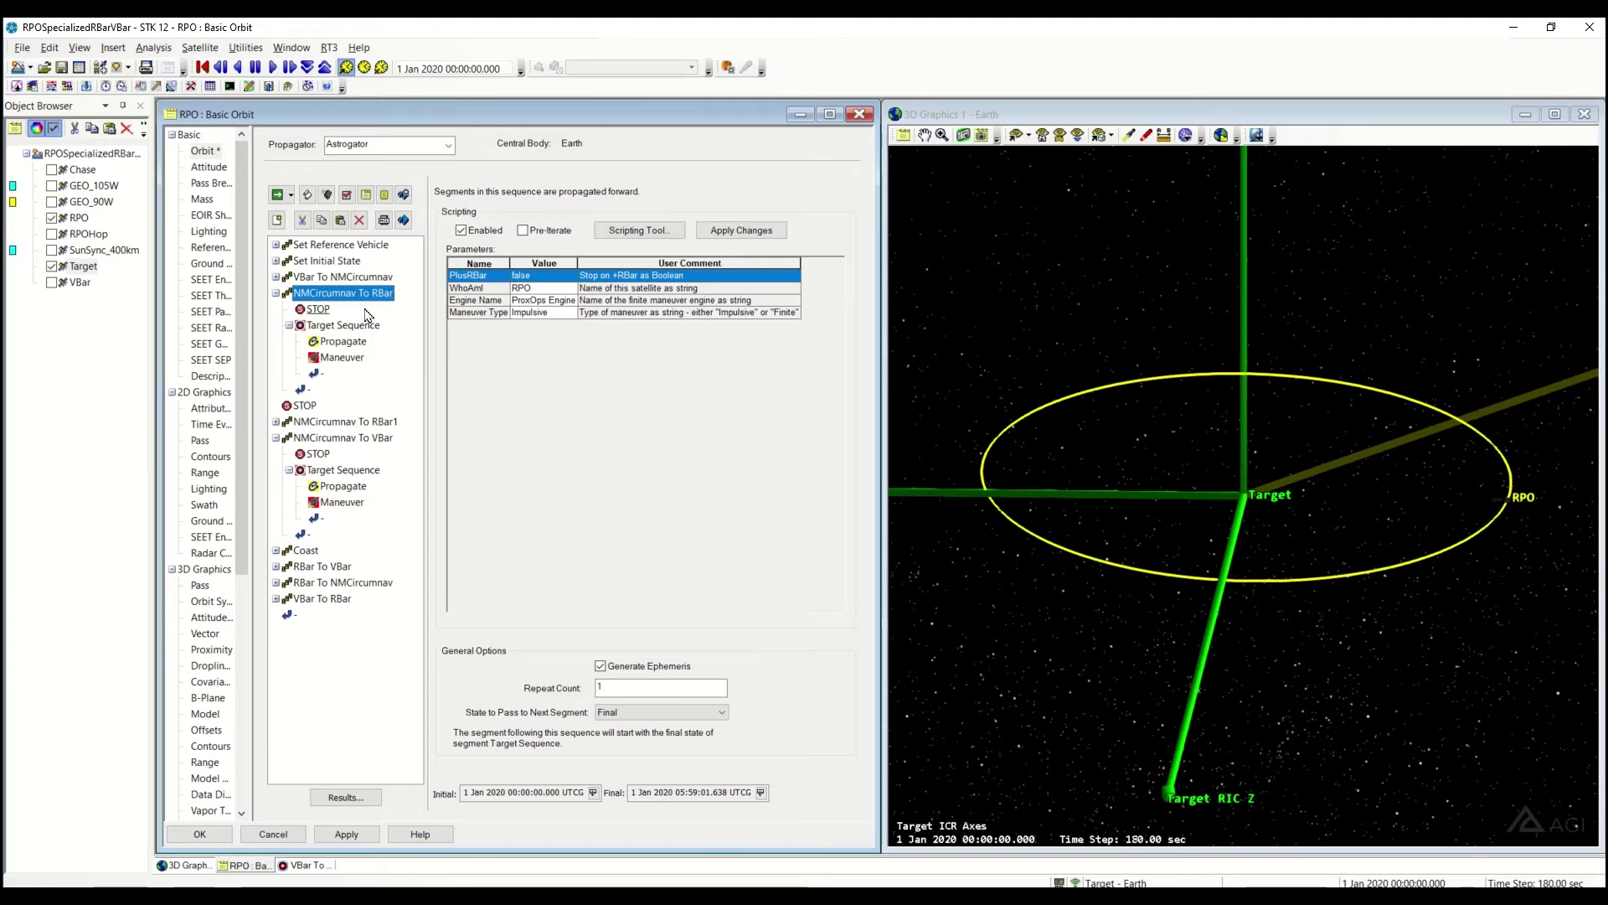
Rotate the 3D view around Target to see RPO's elliptical path, then select Set Initial State.
left_click(1316, 429)
left_click_drag(1317, 429, 1096, 475)
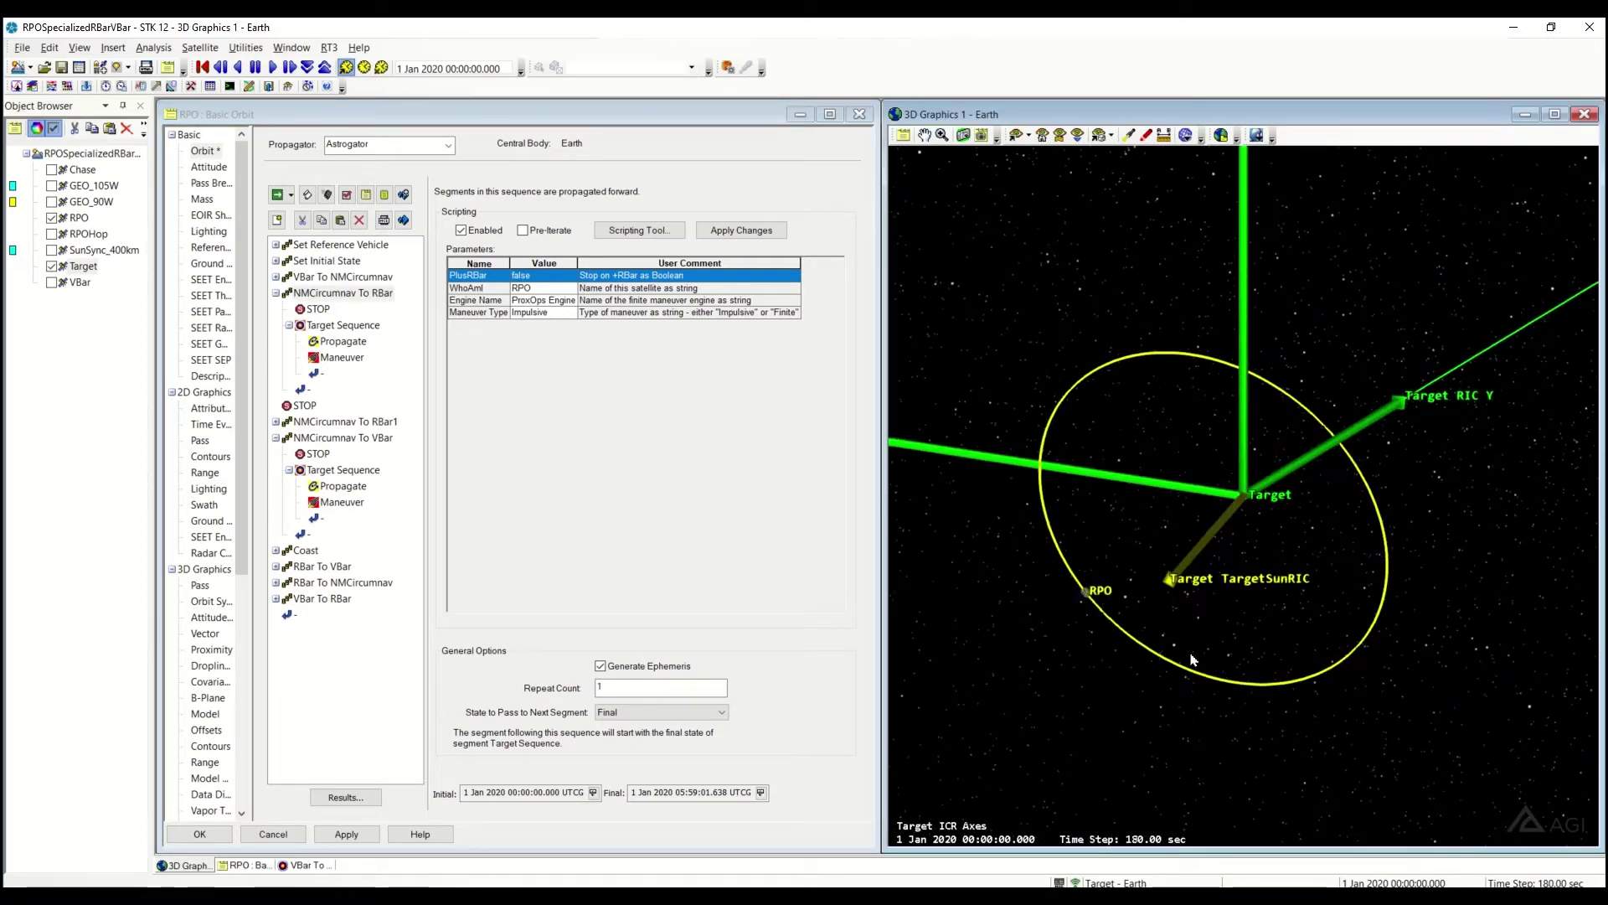
left_click_drag(1253, 449, 1270, 443)
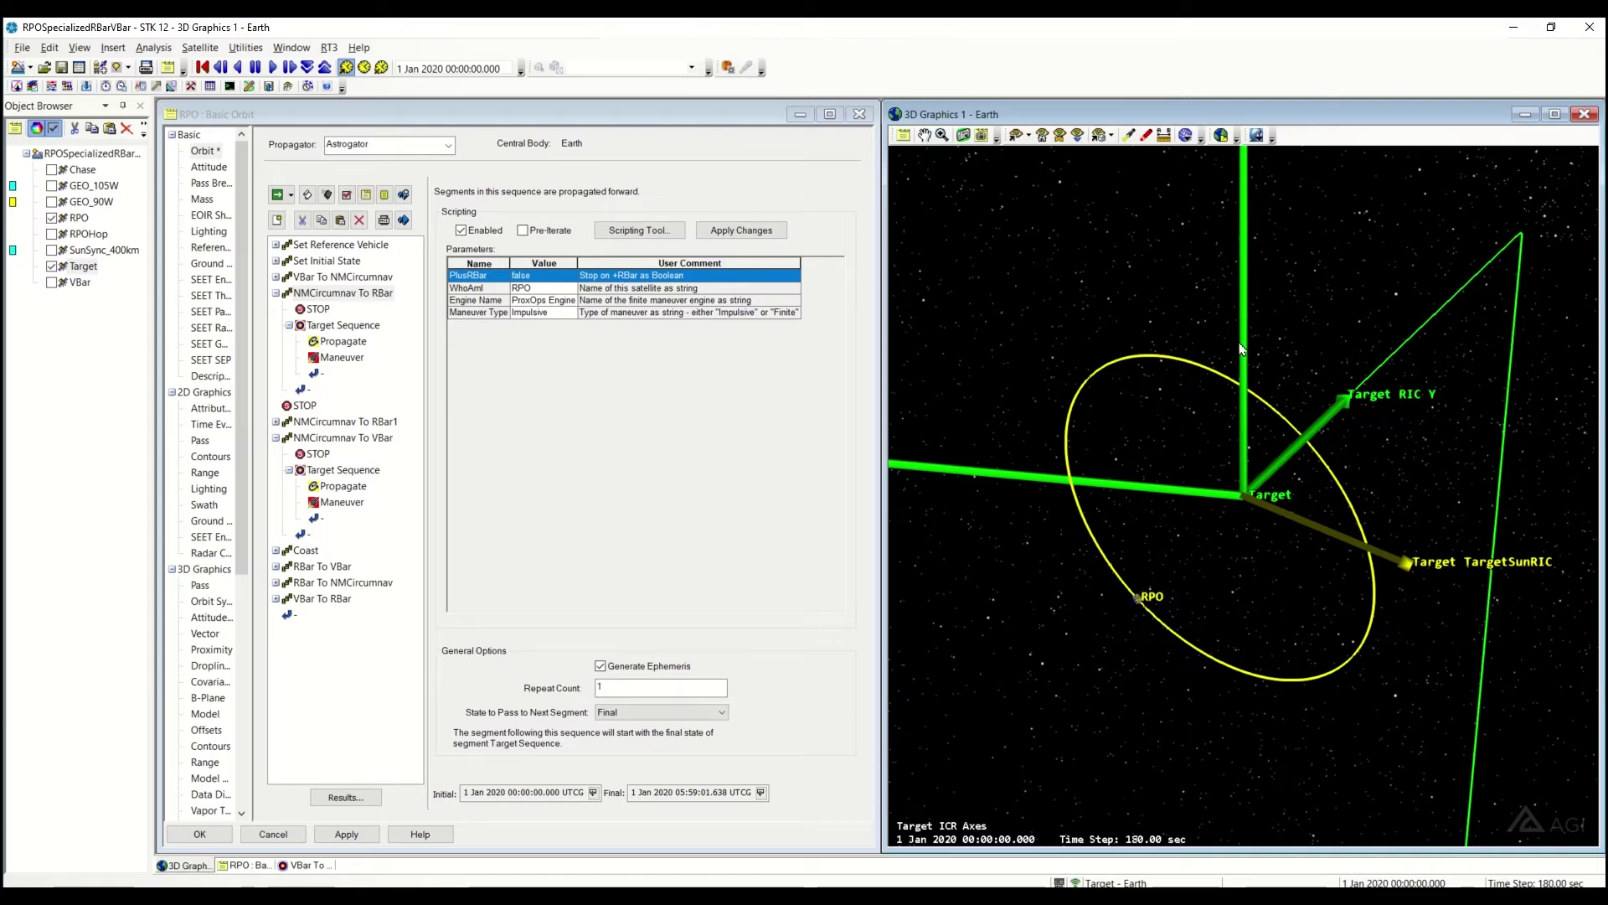
left_click_drag(1133, 586, 1128, 600)
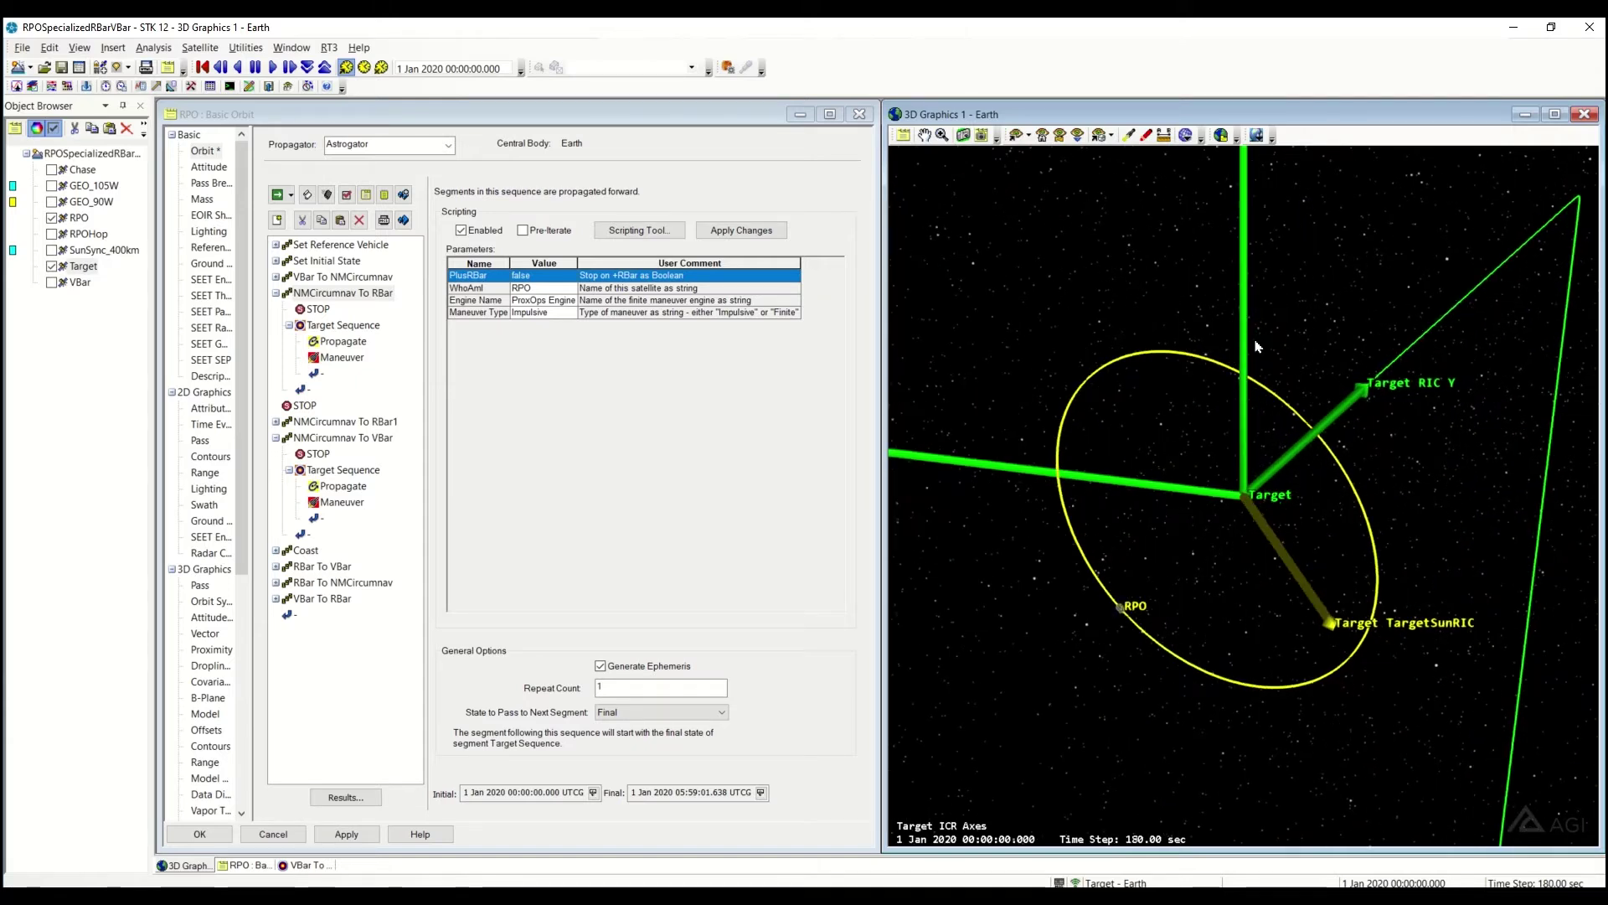
left_click(342, 260)
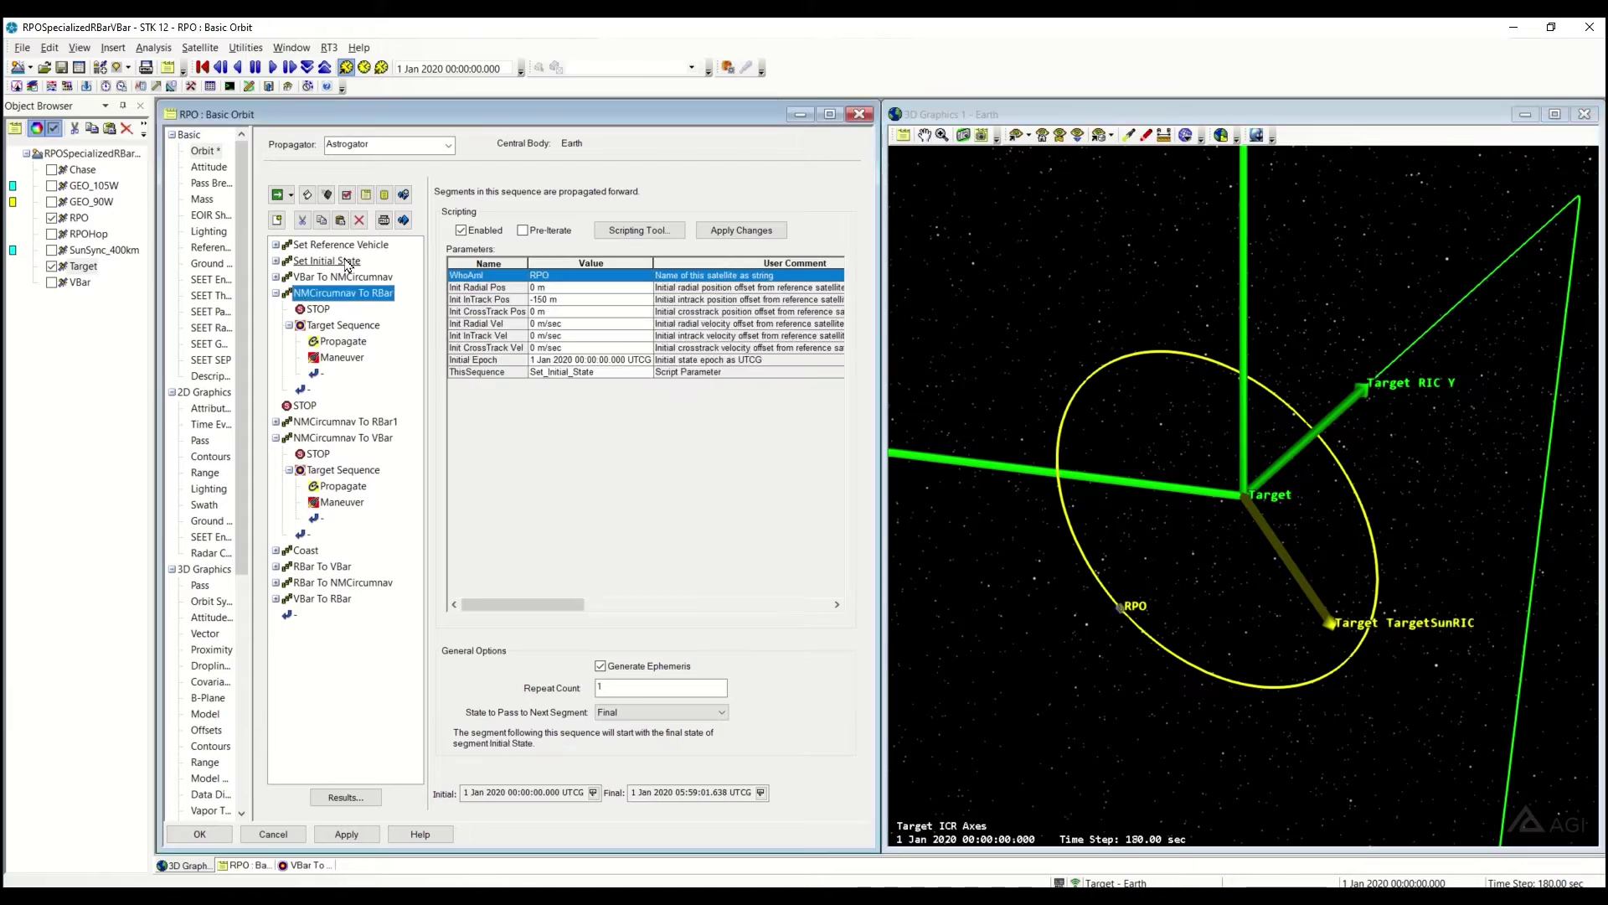
left_click(546, 300)
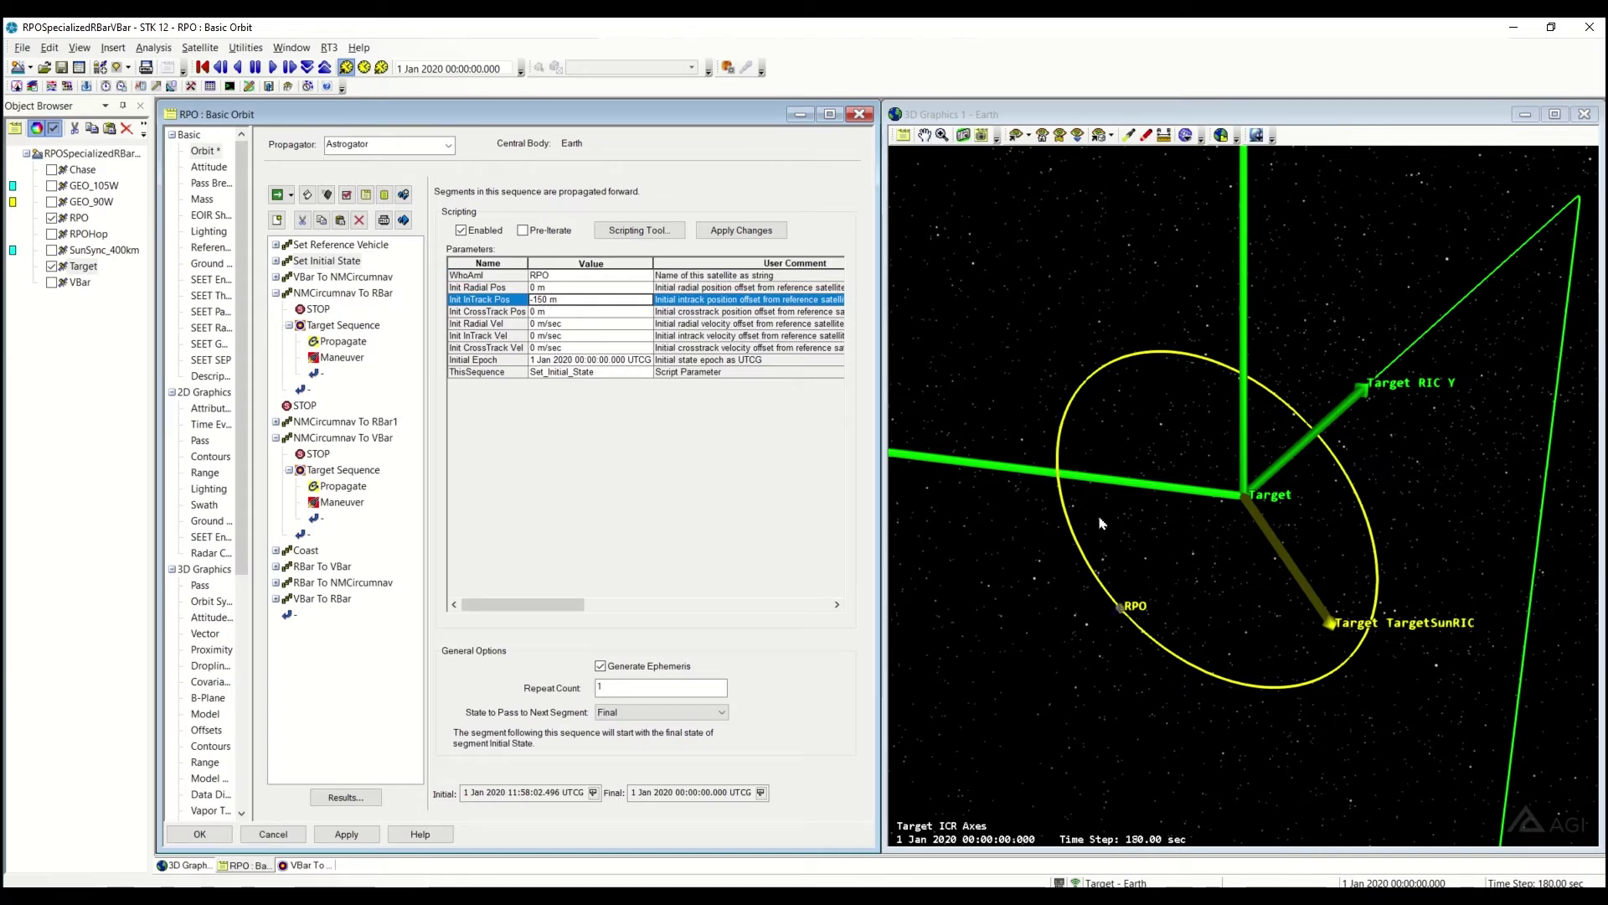
left_click(345, 264)
left_click(351, 278)
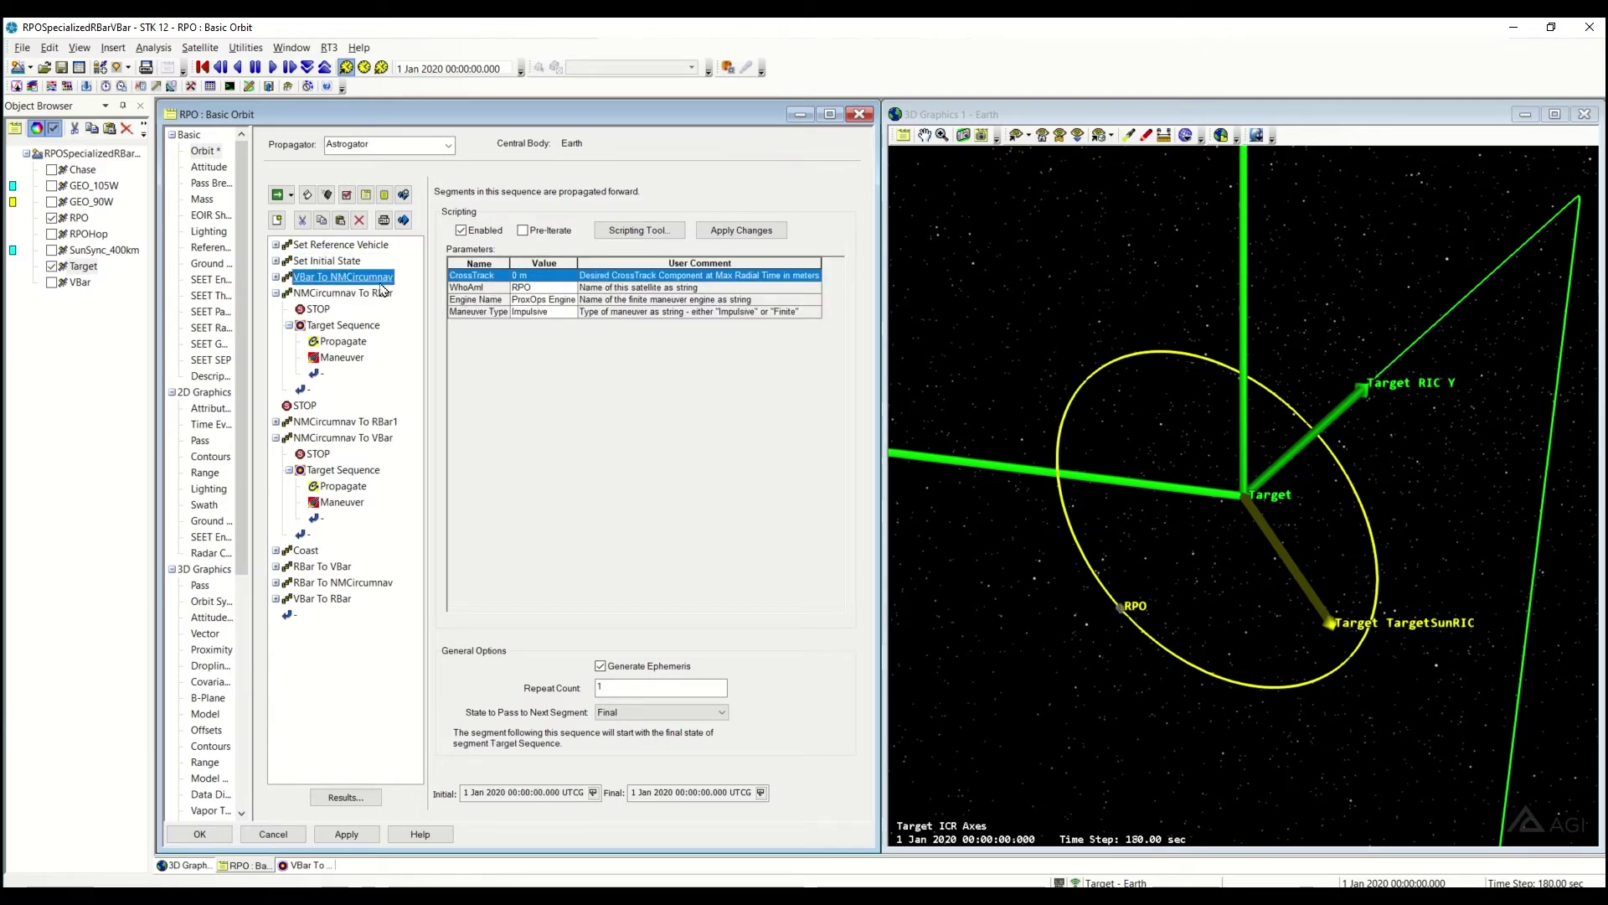
left_click(528, 276)
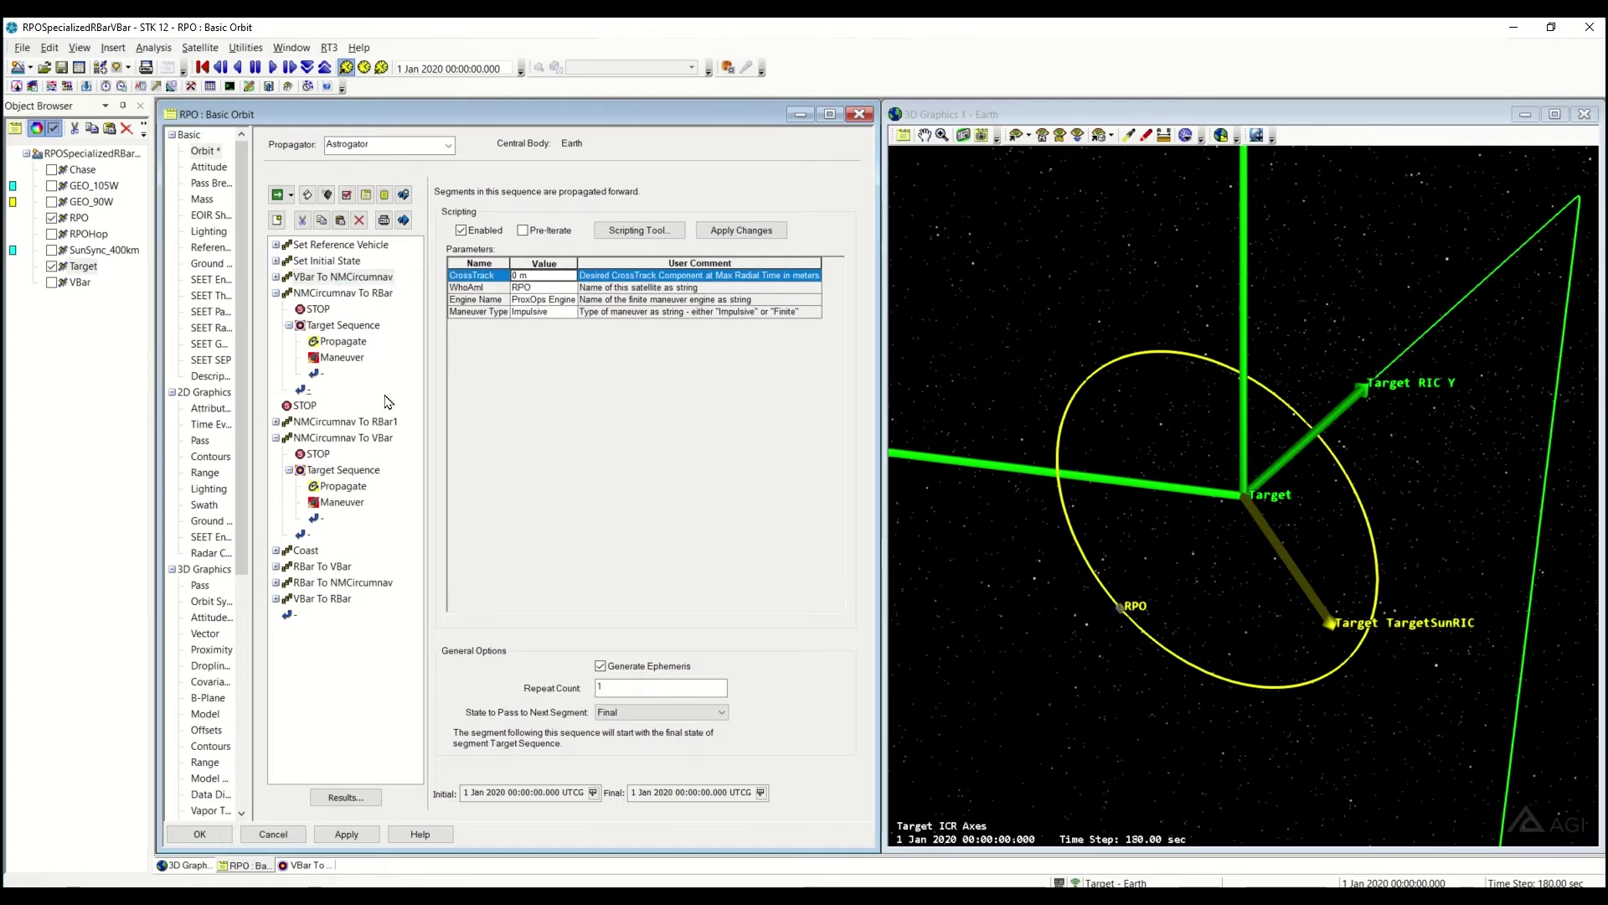
left_click(276, 293)
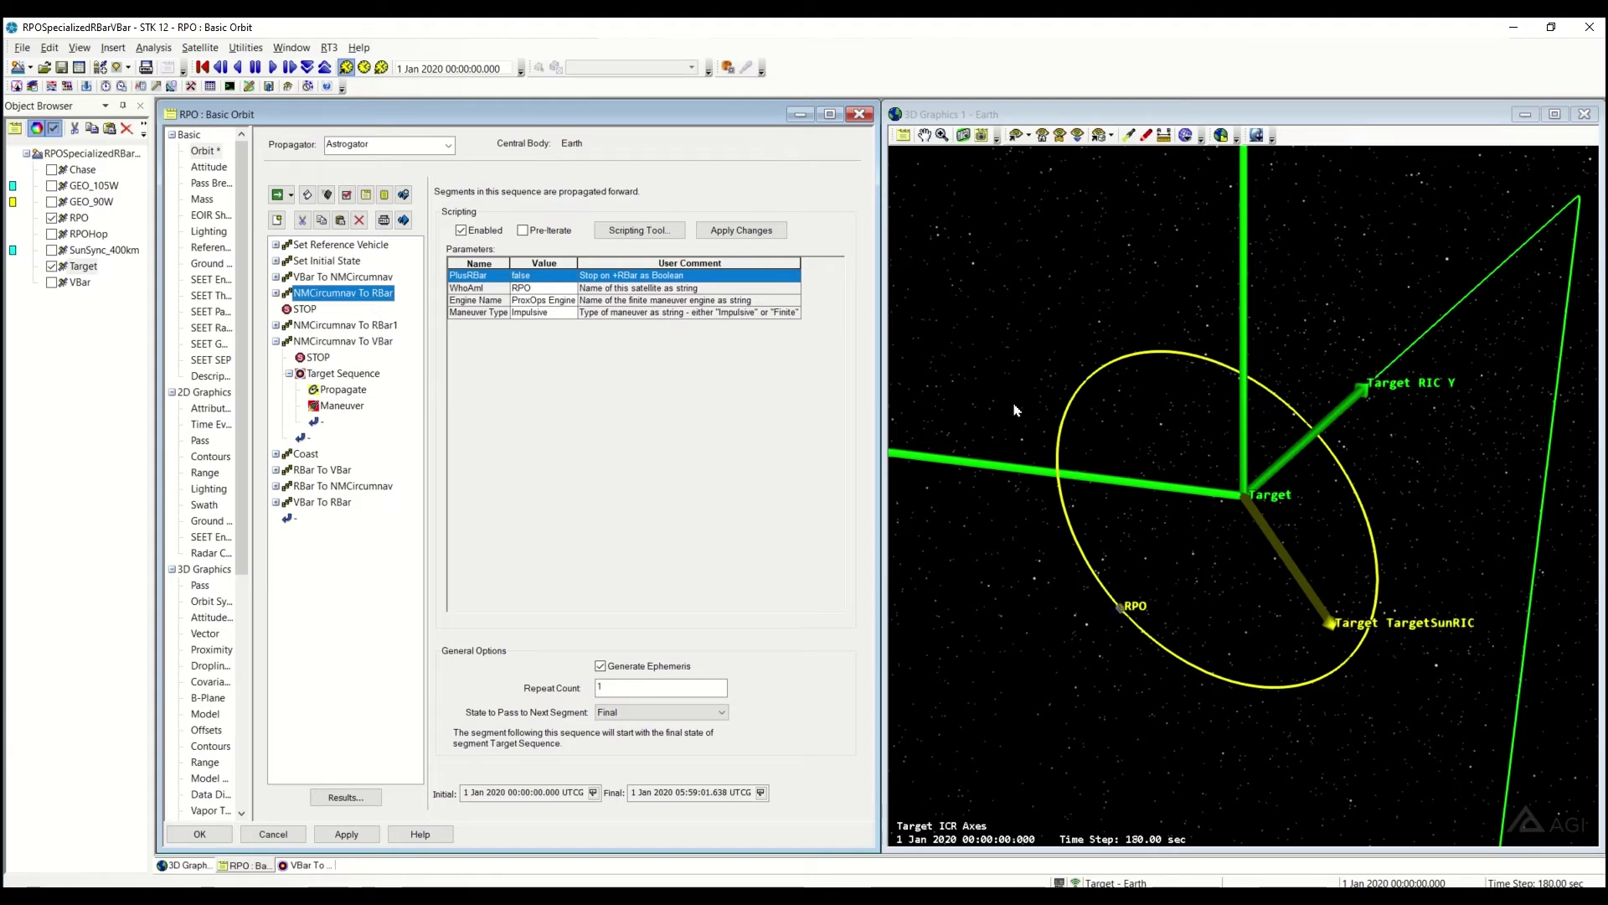
left_click(311, 295)
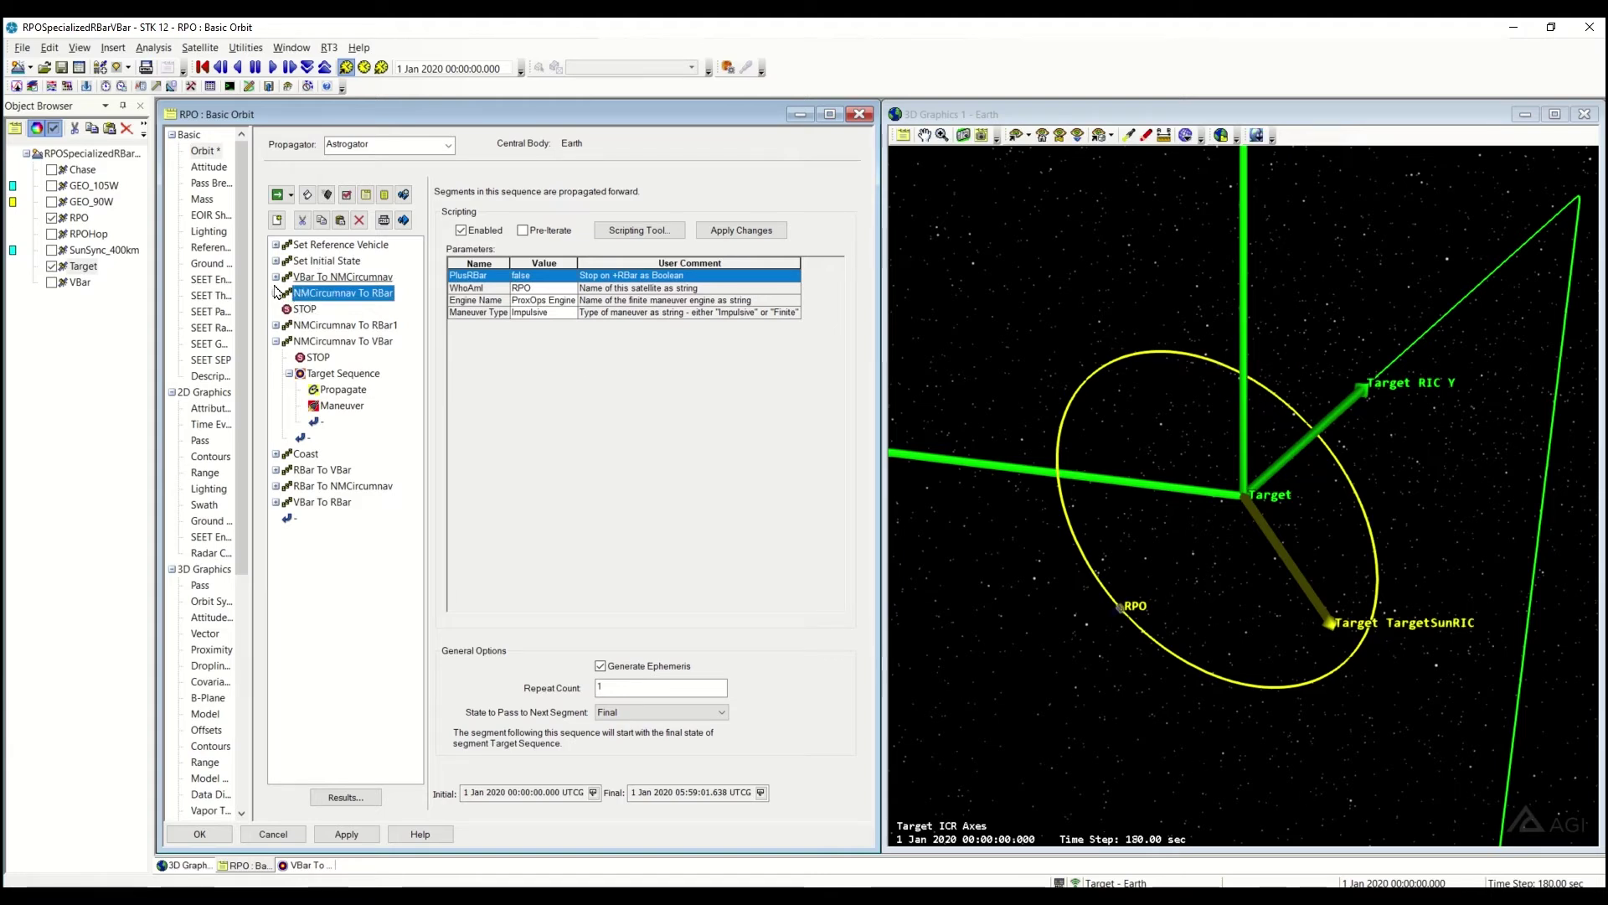
double_click(314, 297)
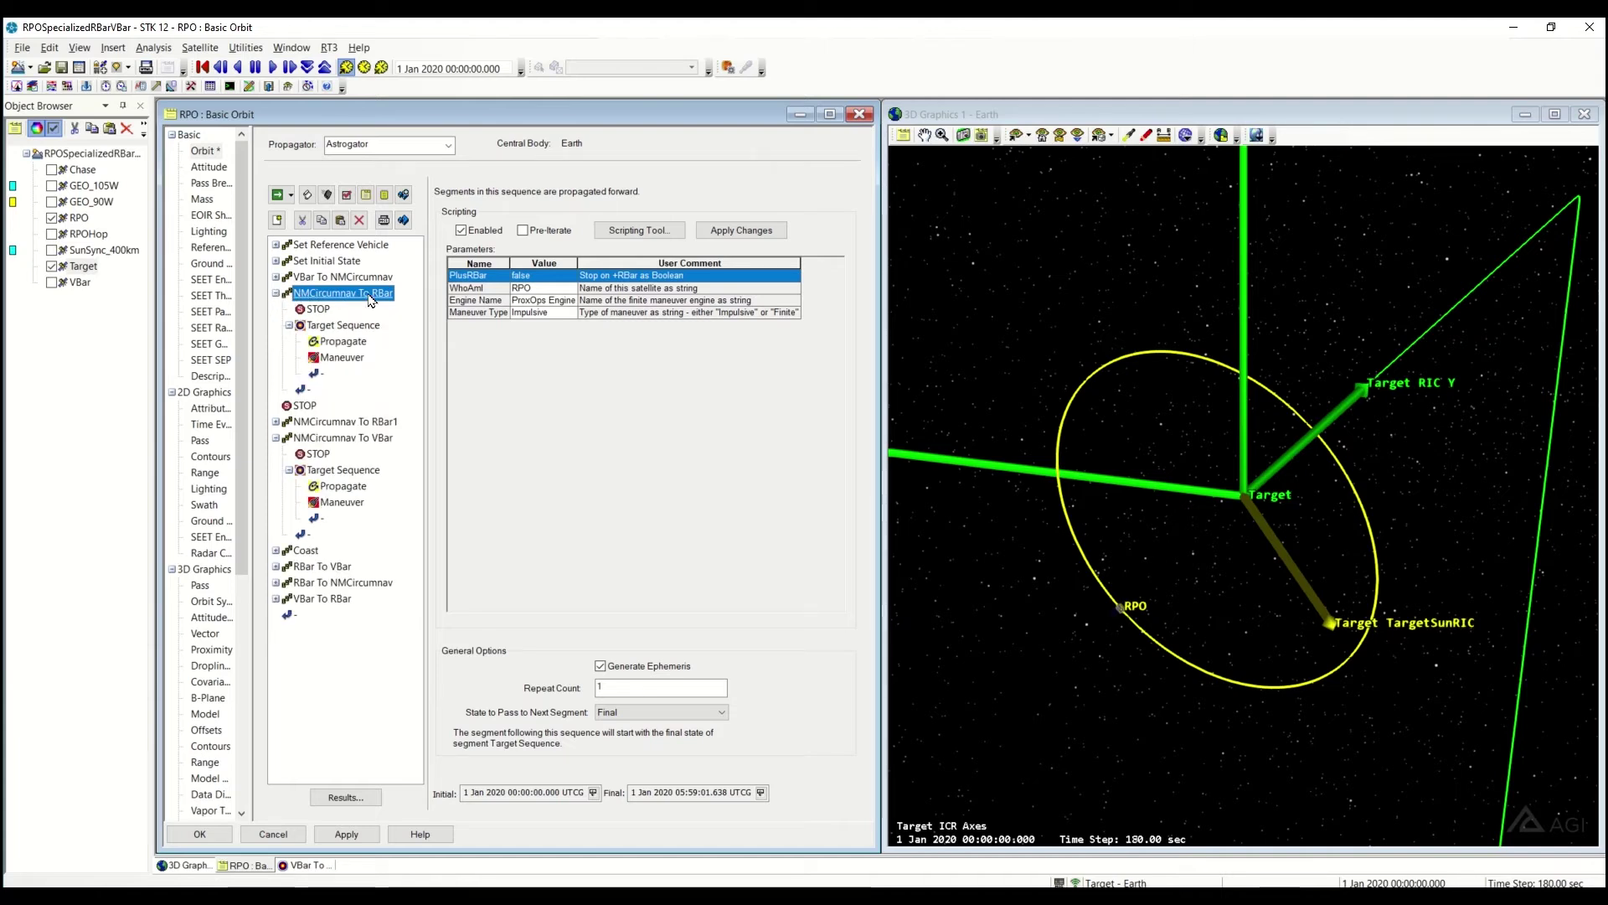
left_click_drag(1233, 444, 1220, 486)
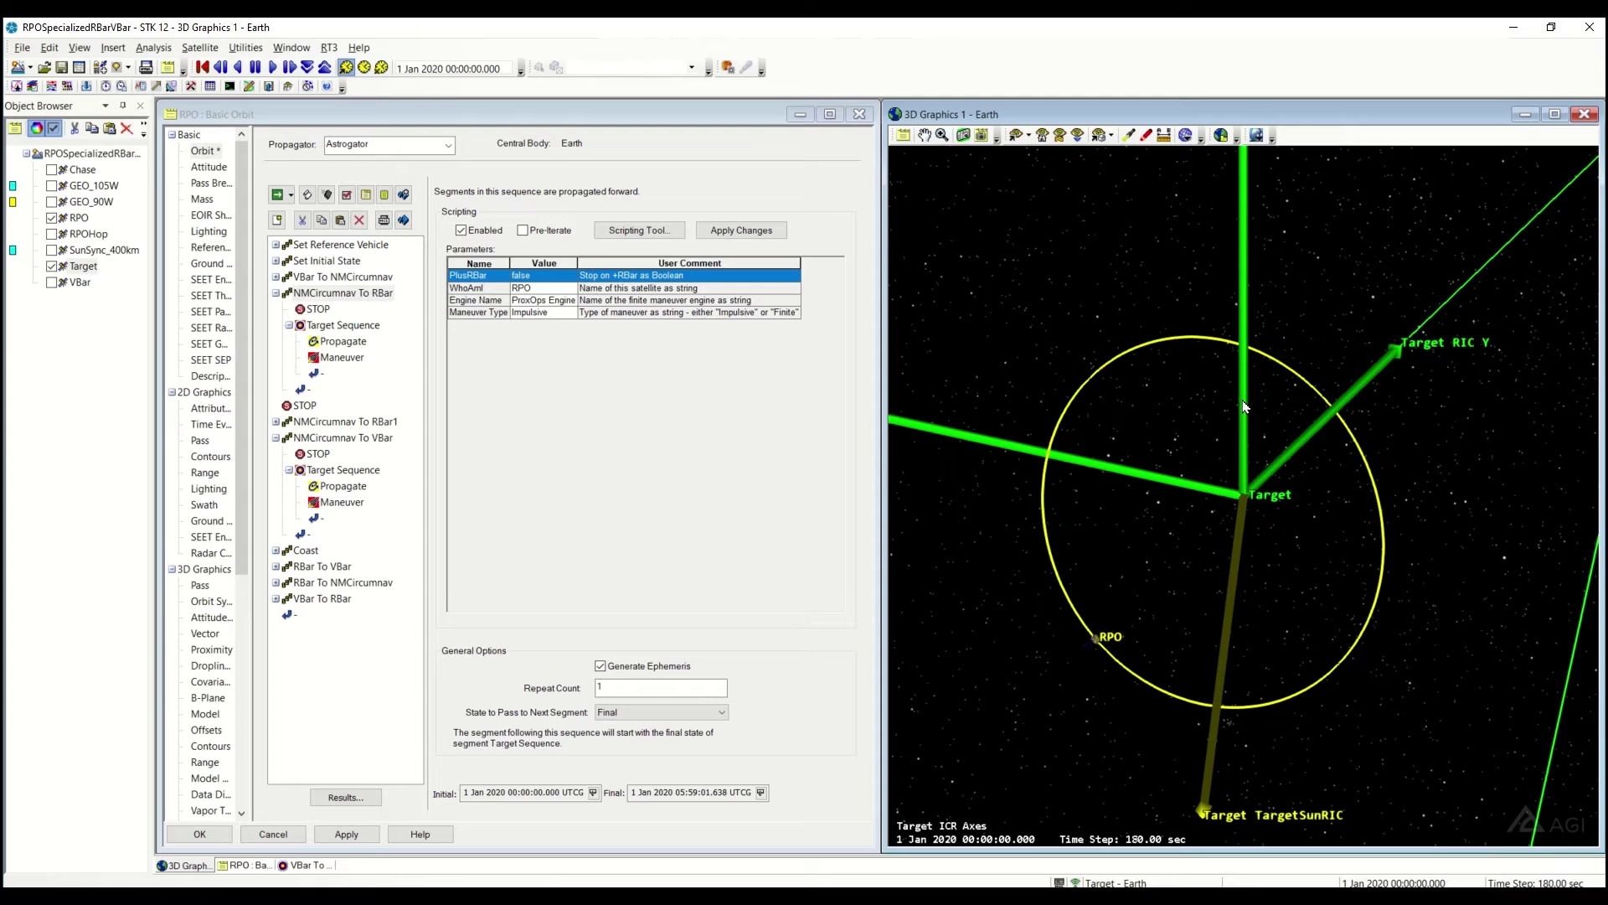
left_click_drag(1244, 409, 1287, 388)
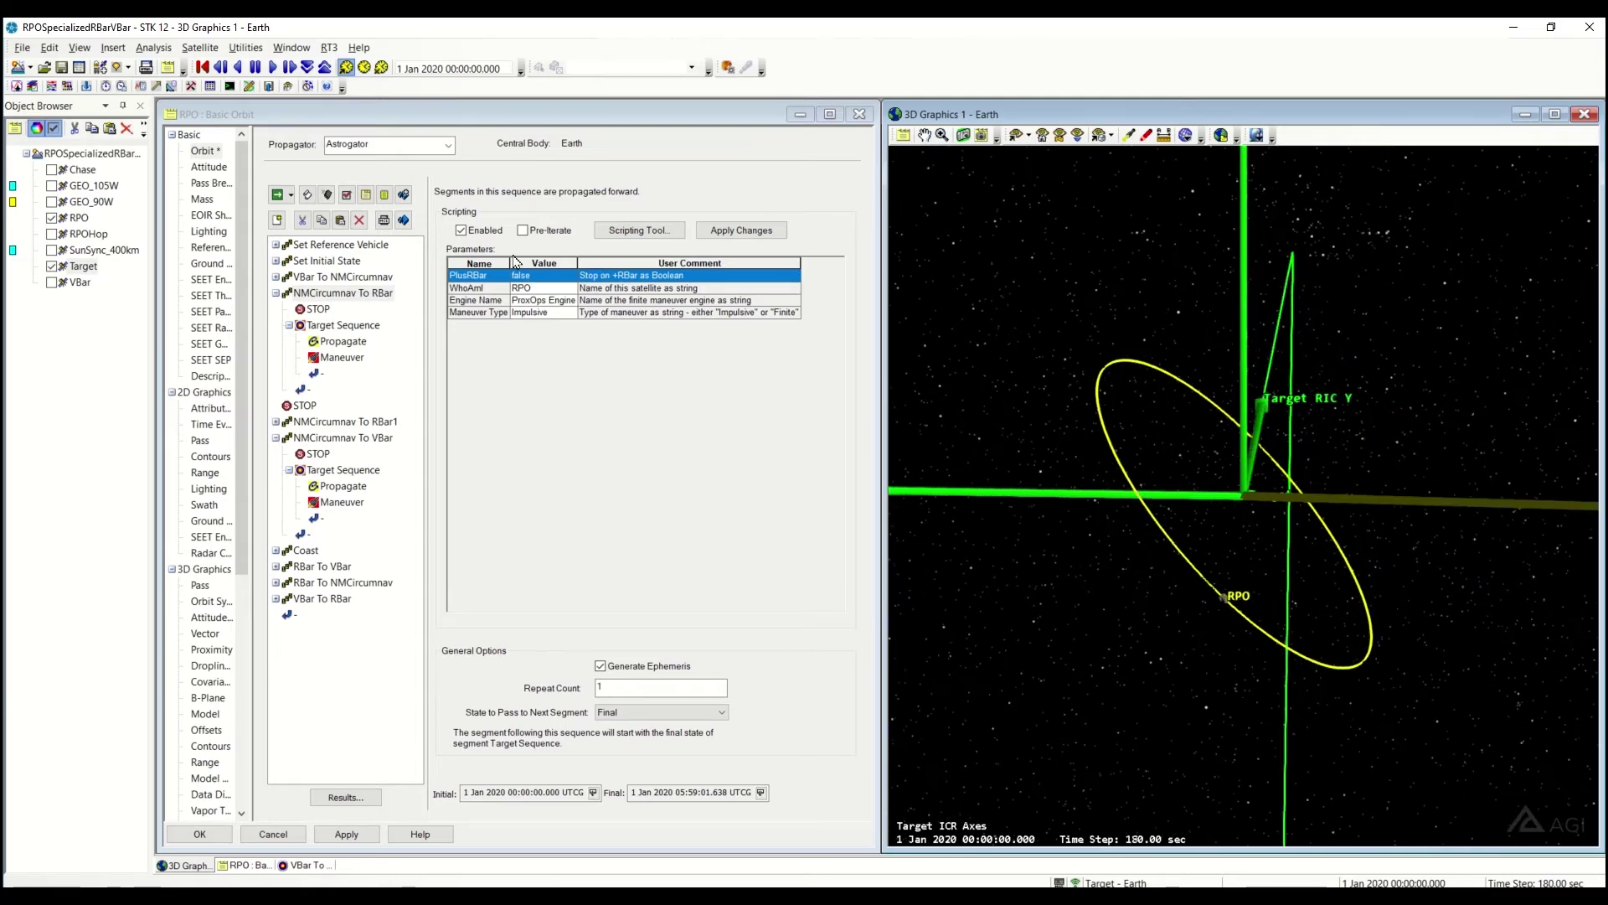
left_click_drag(1106, 456, 1289, 380)
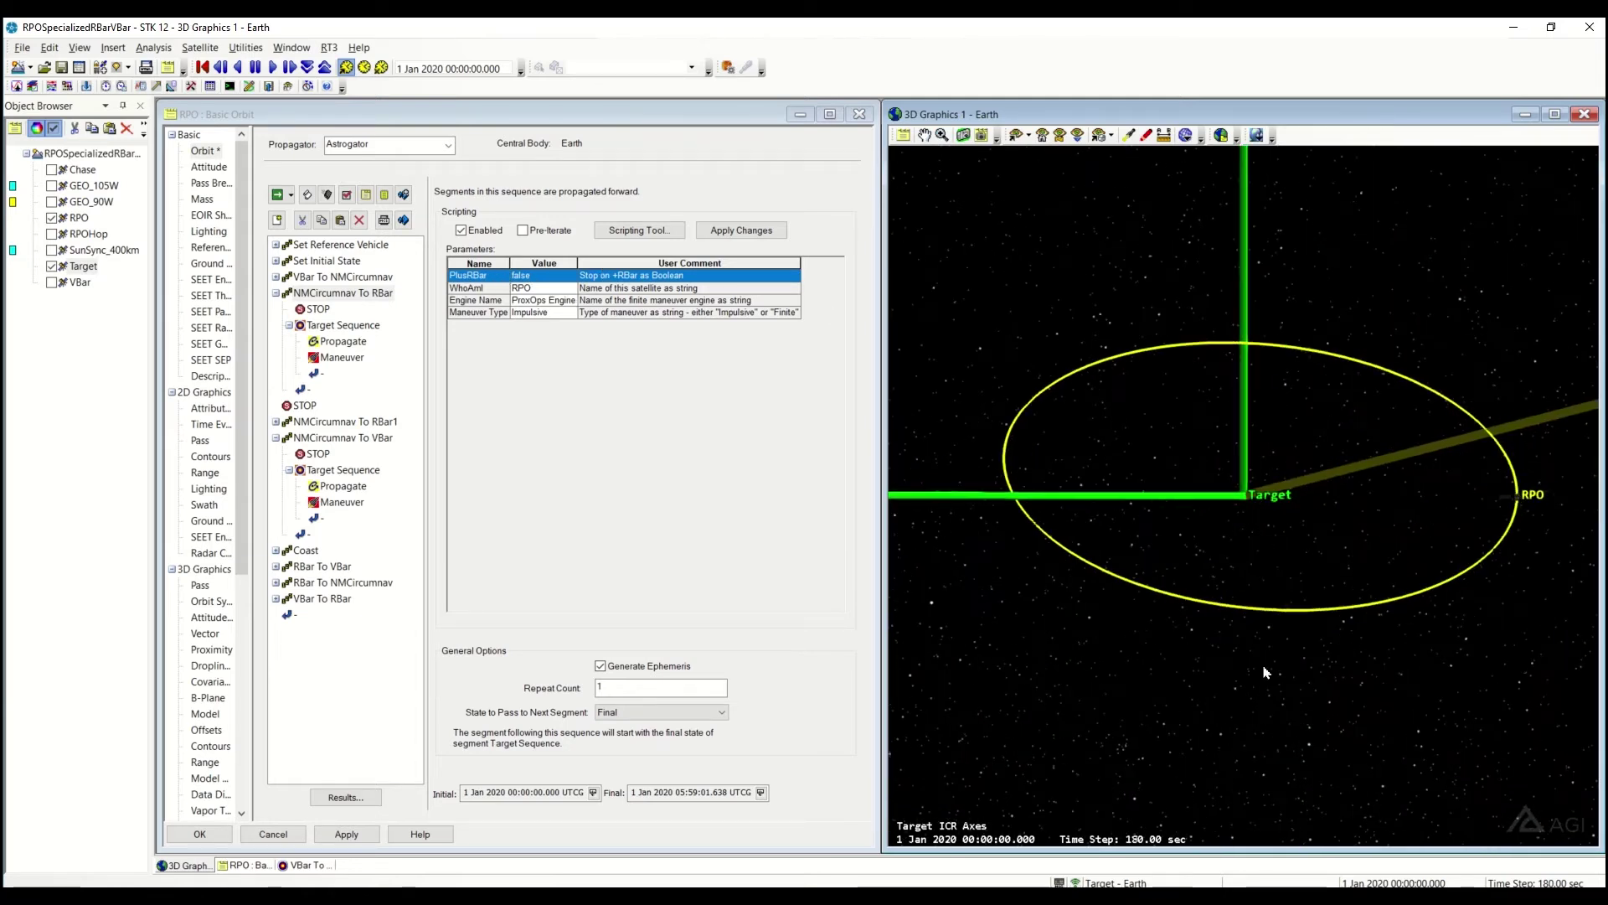
left_click_drag(1266, 673, 1253, 675)
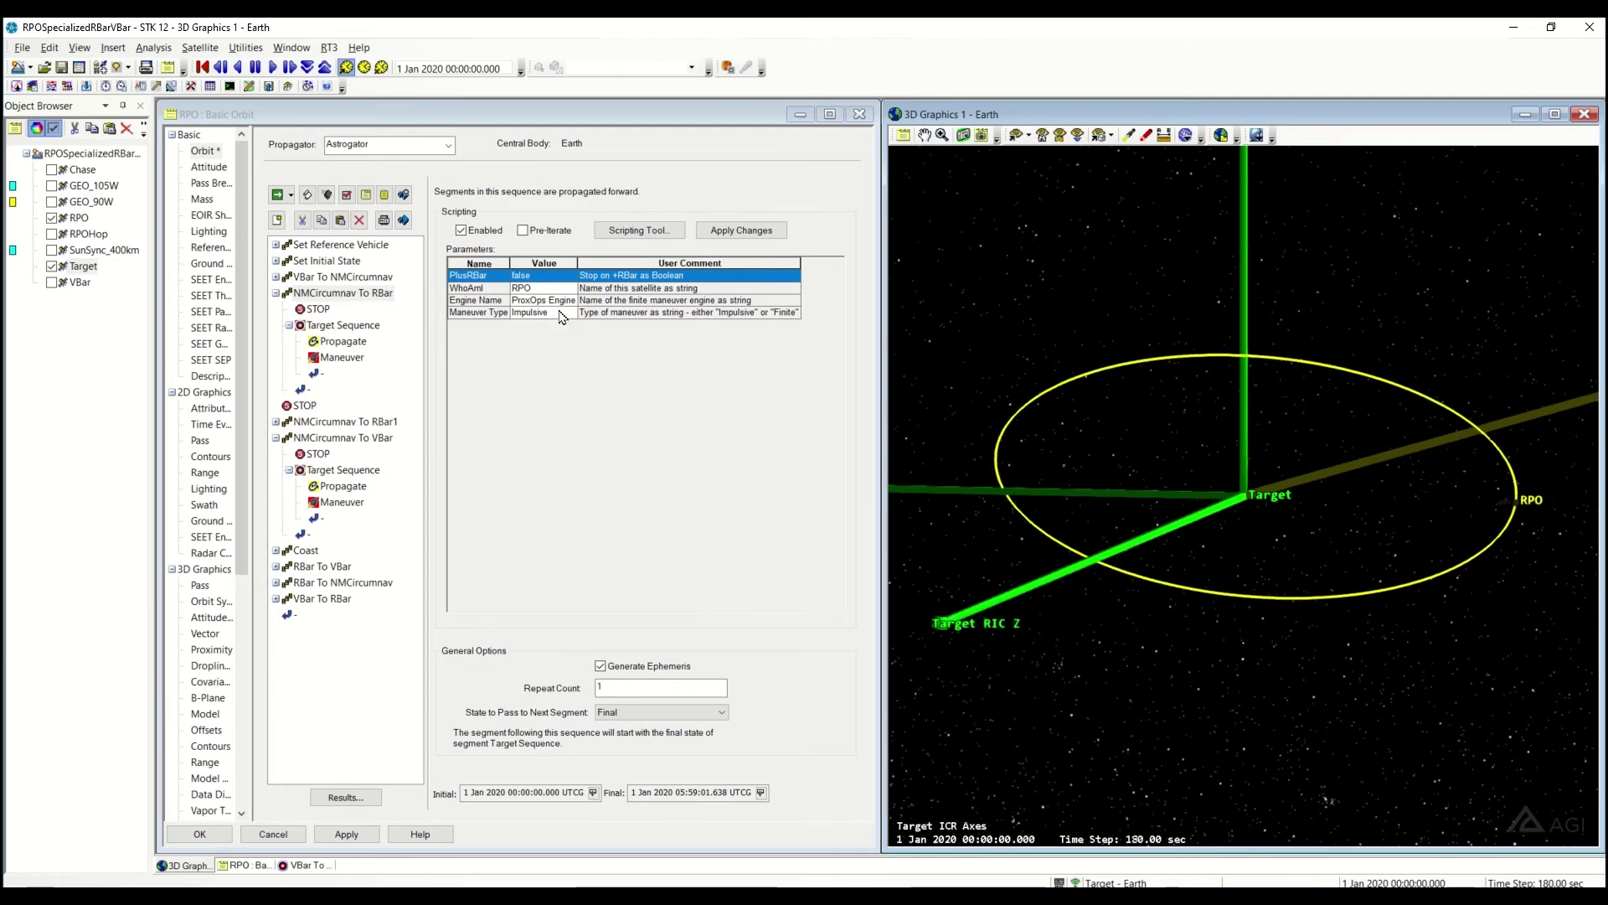
left_click(529, 289)
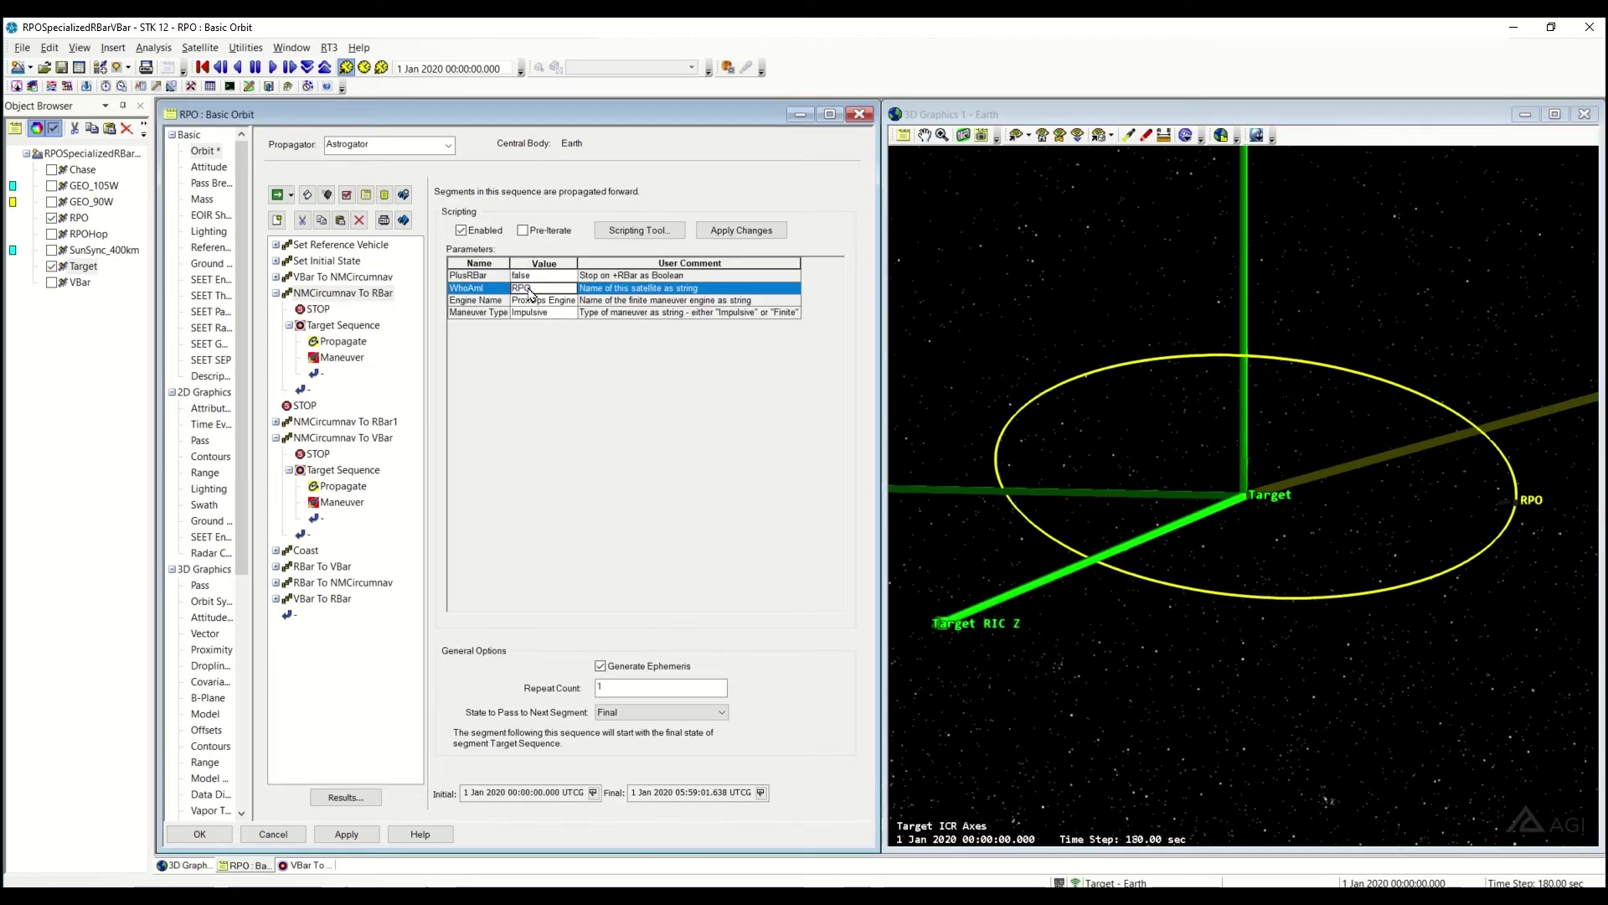
left_click(545, 300)
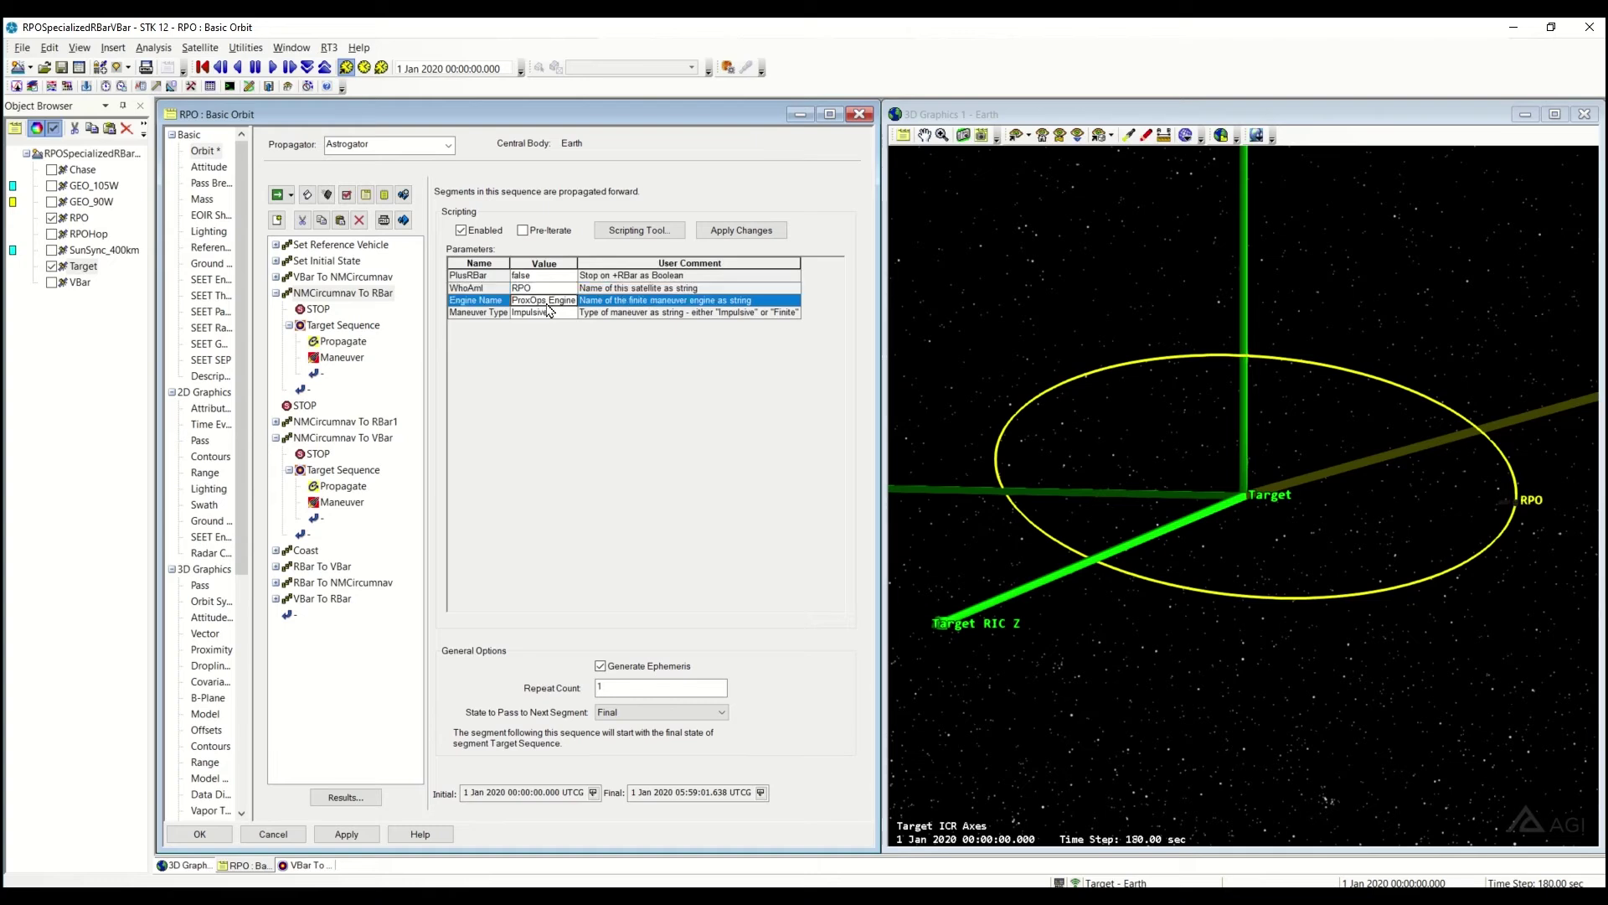
left_click(563, 314)
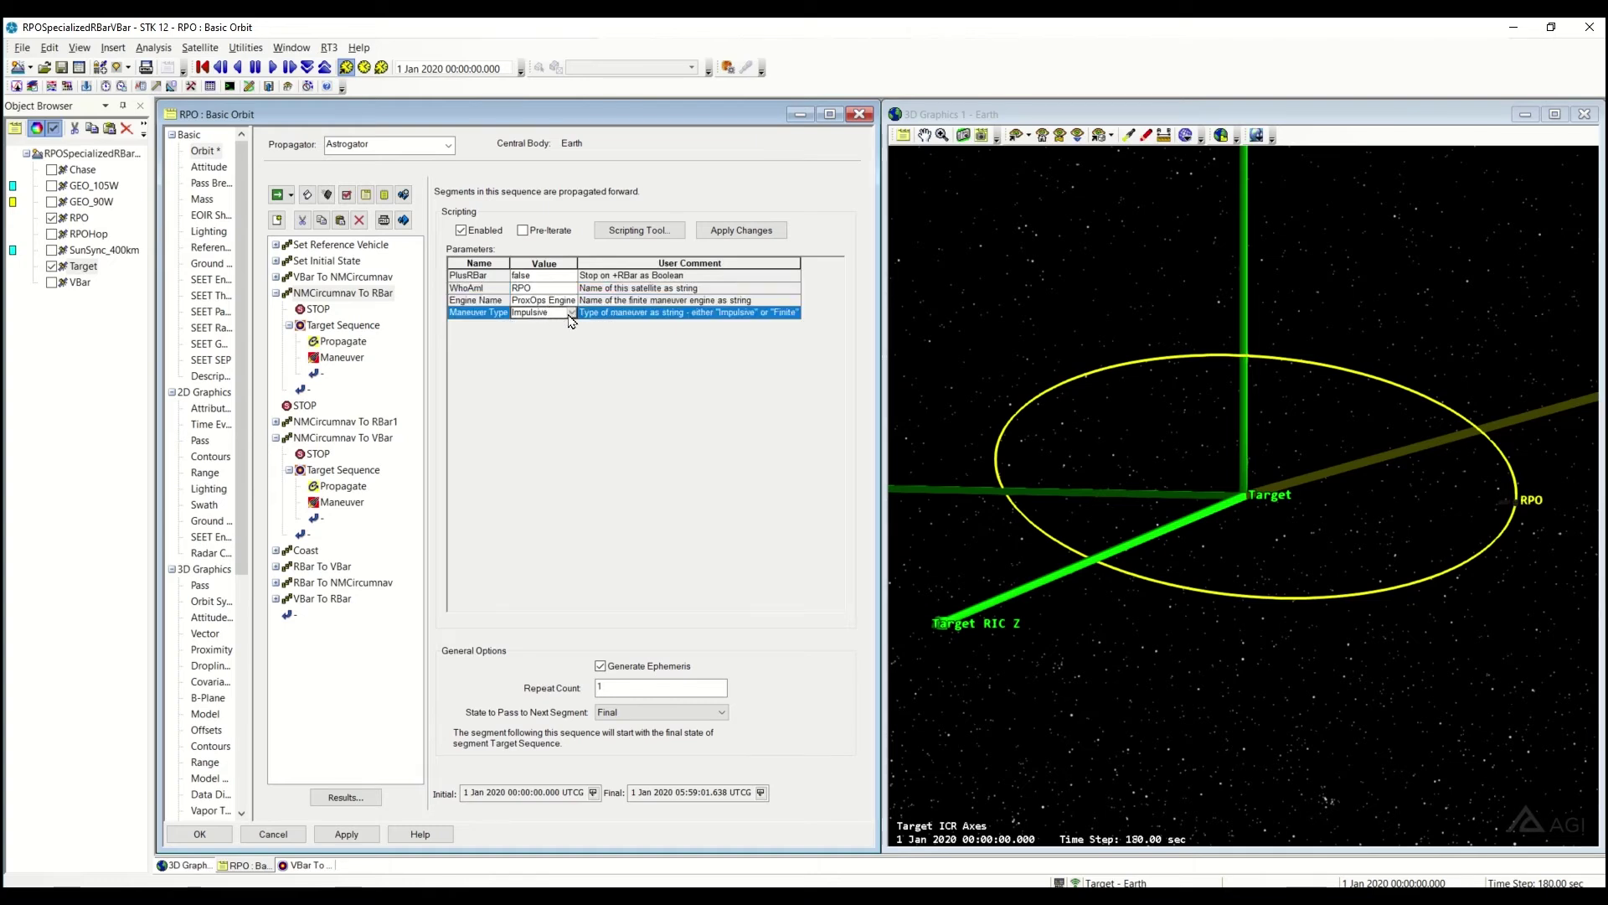
left_click(572, 314)
left_click(540, 325)
left_click(600, 316)
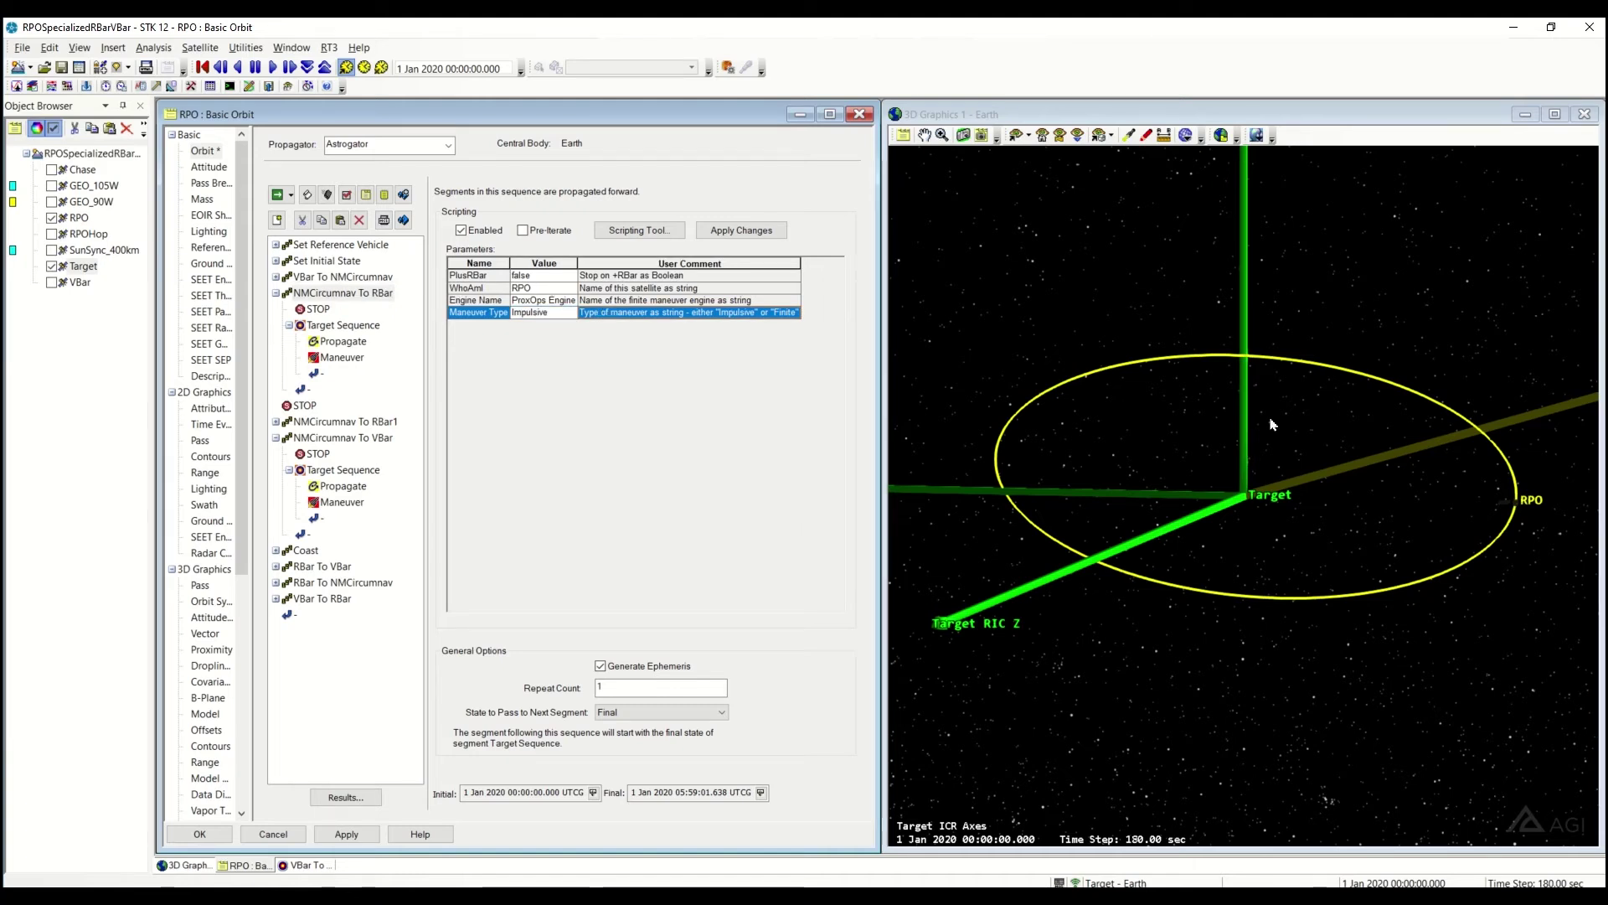
Run the entire MCS and rotate the 3D view to see RPO's arc.
left_click(278, 194)
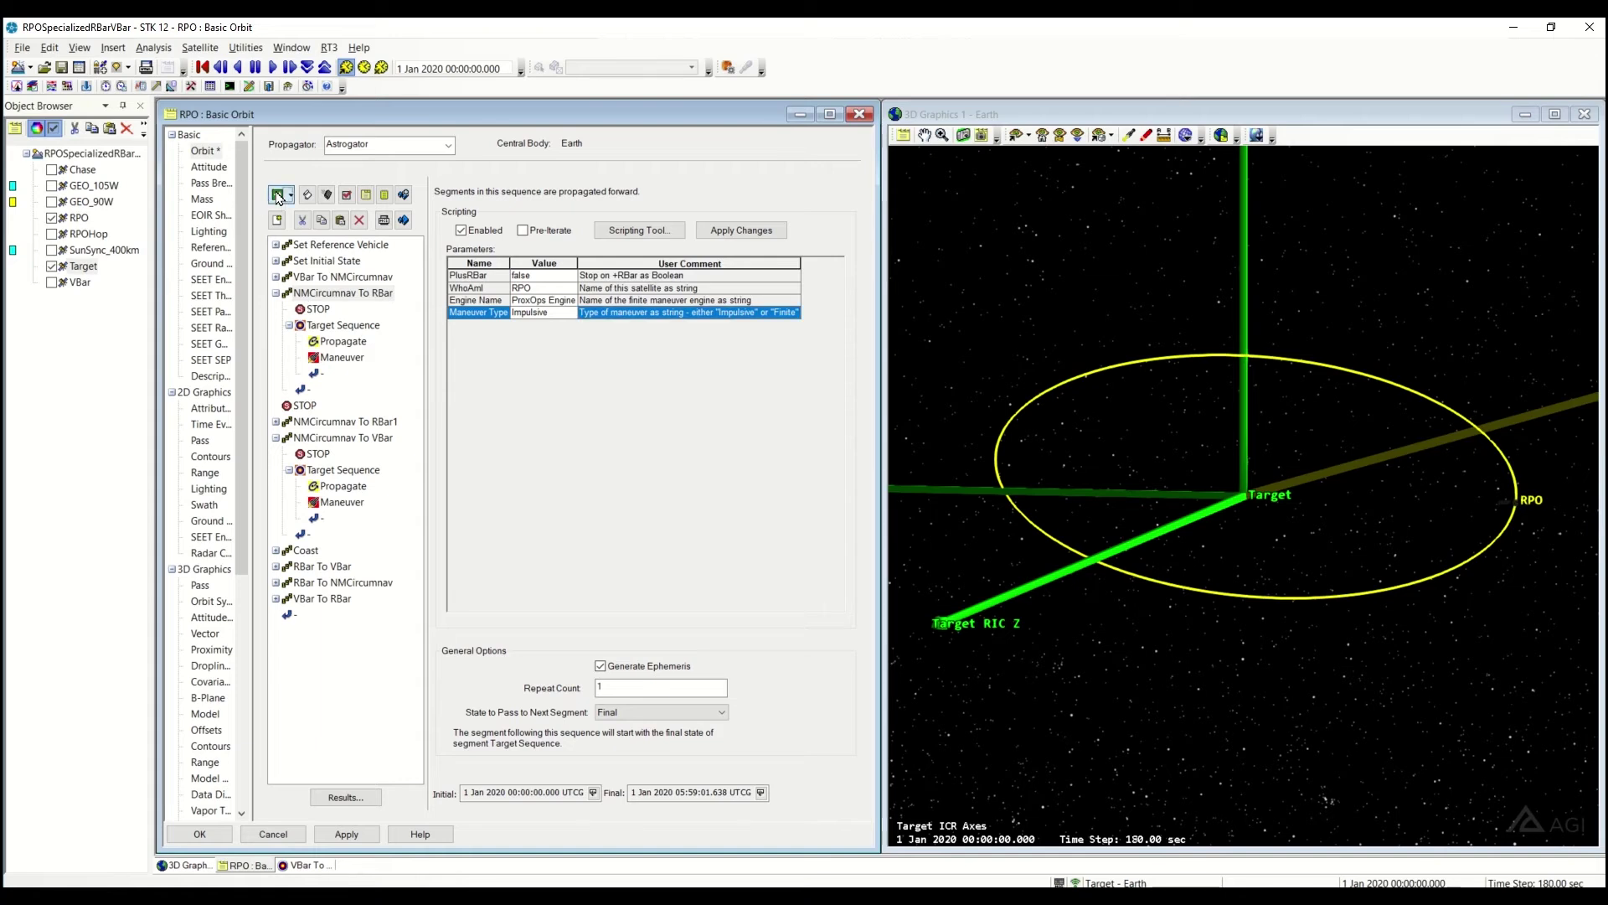
left_click(1330, 474)
left_click_drag(1330, 475, 1404, 513)
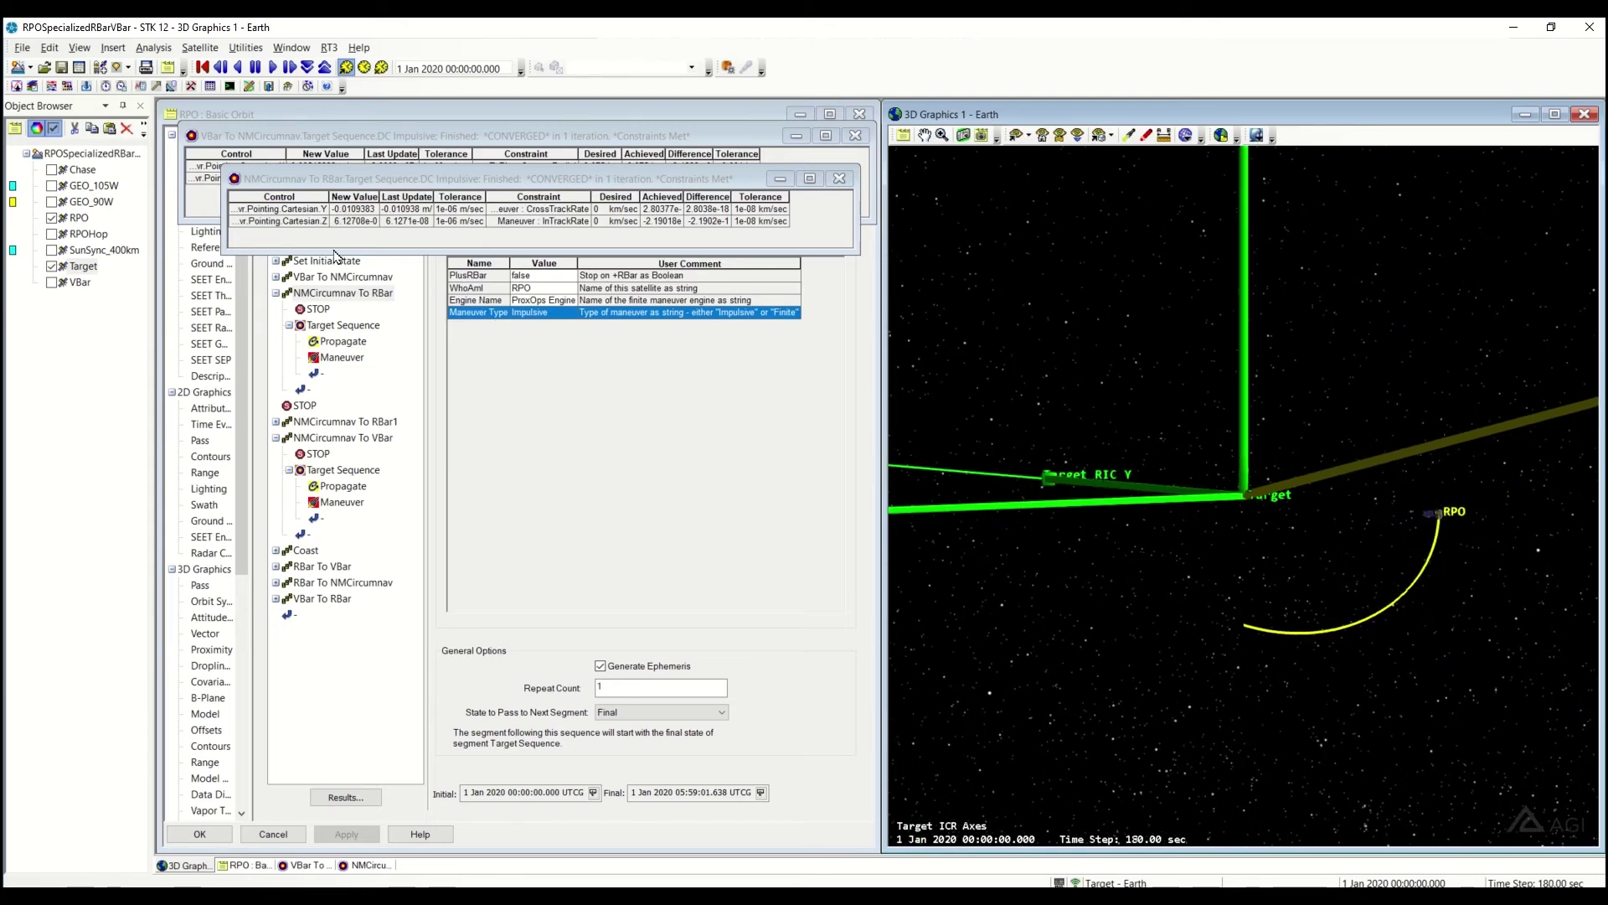
Review the VBar To NMCircumnav, NMCircumnav To RBar and Propagate segment settings.
left_click(345, 277)
left_click(343, 293)
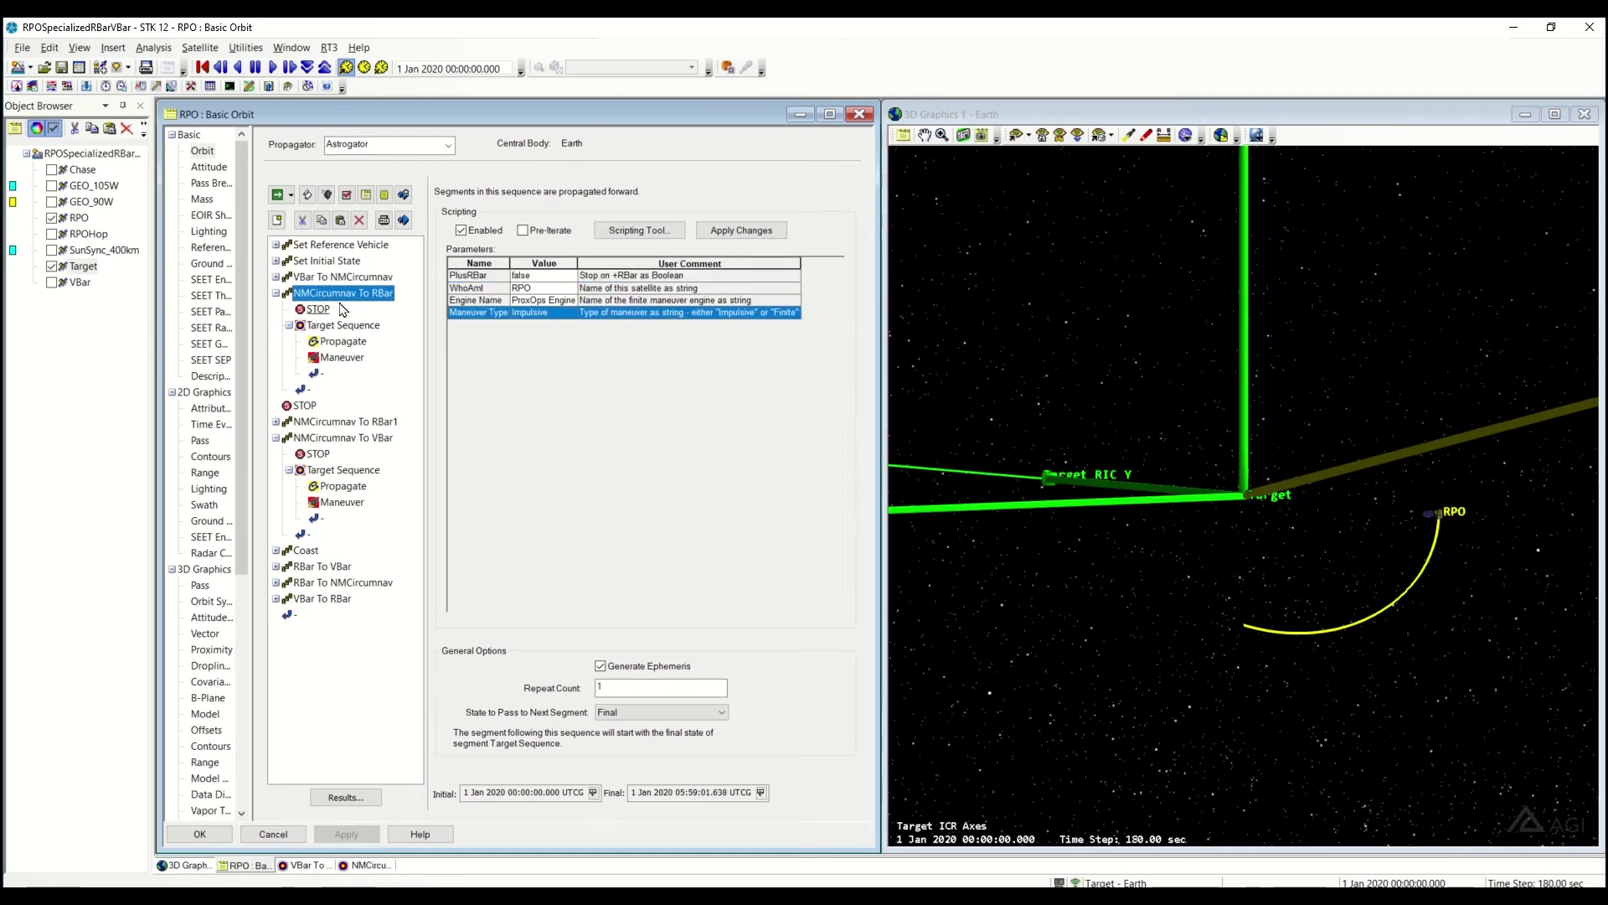
left_click(343, 342)
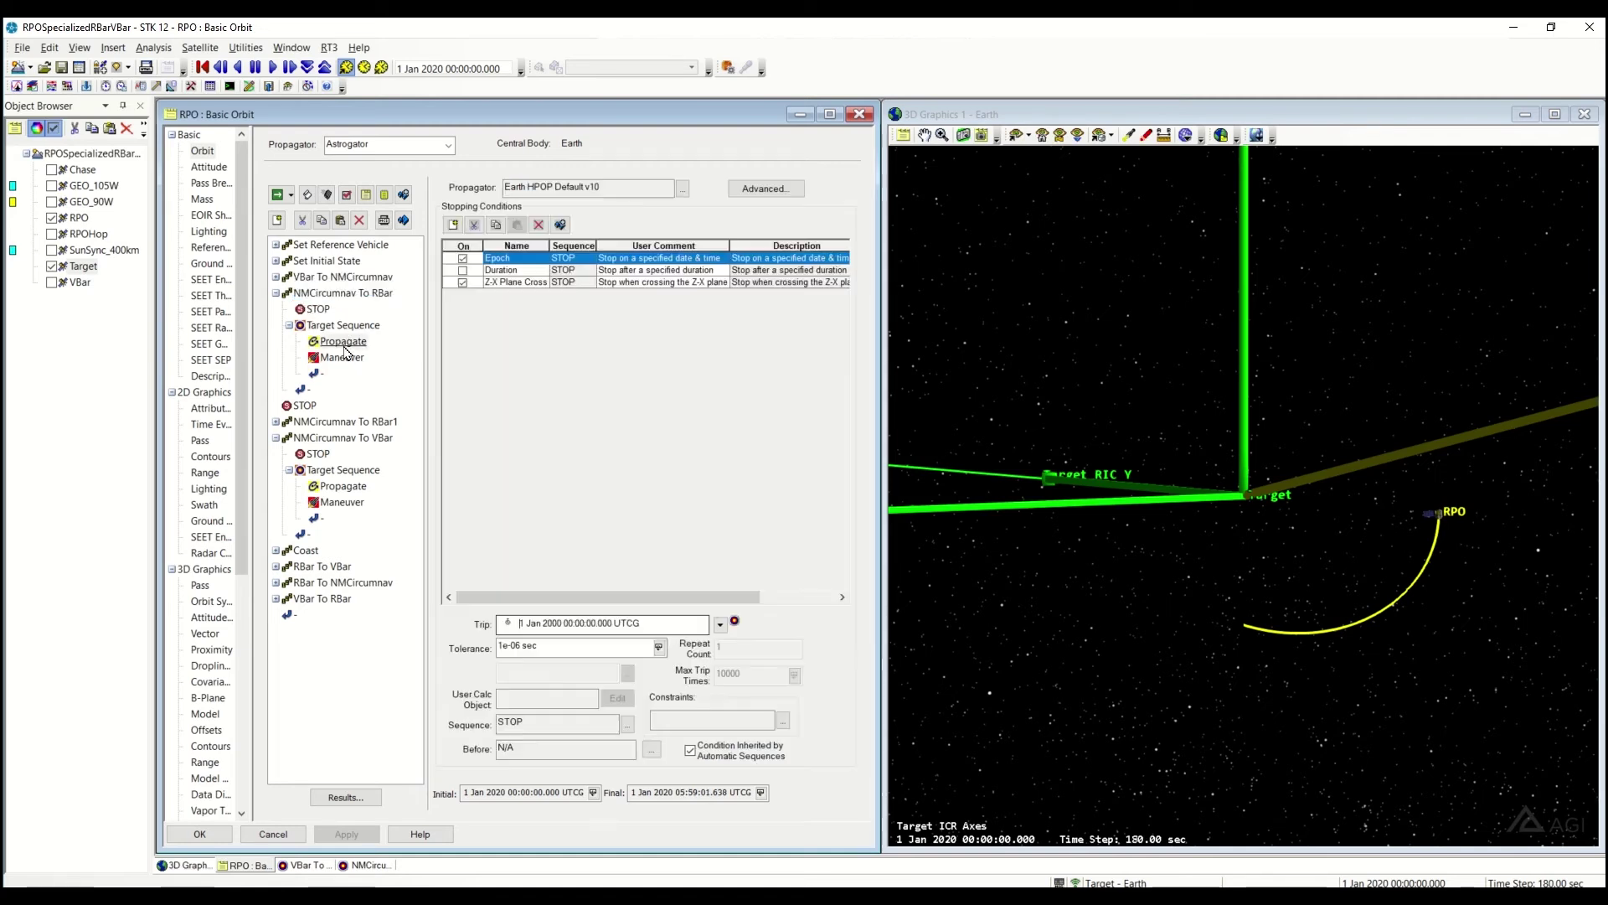
left_click(345, 294)
left_click_drag(1242, 624, 1238, 625)
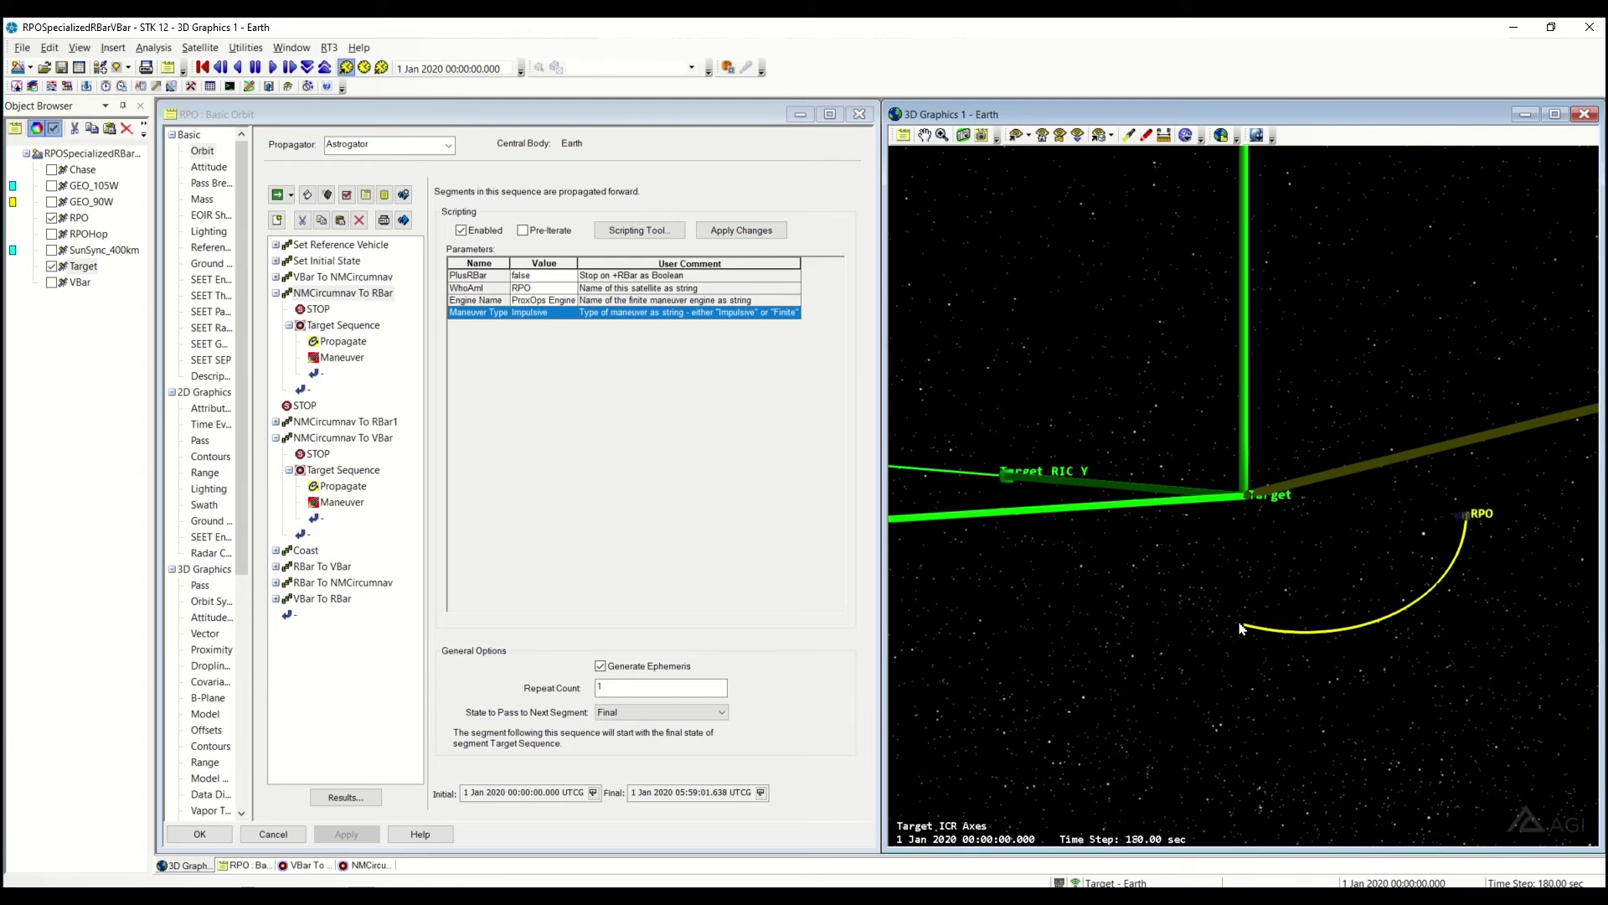
Change PlusRBar from false to true and rerun the entire MCS to inspect the new trajectory.
left_click(530, 278)
left_click(571, 275)
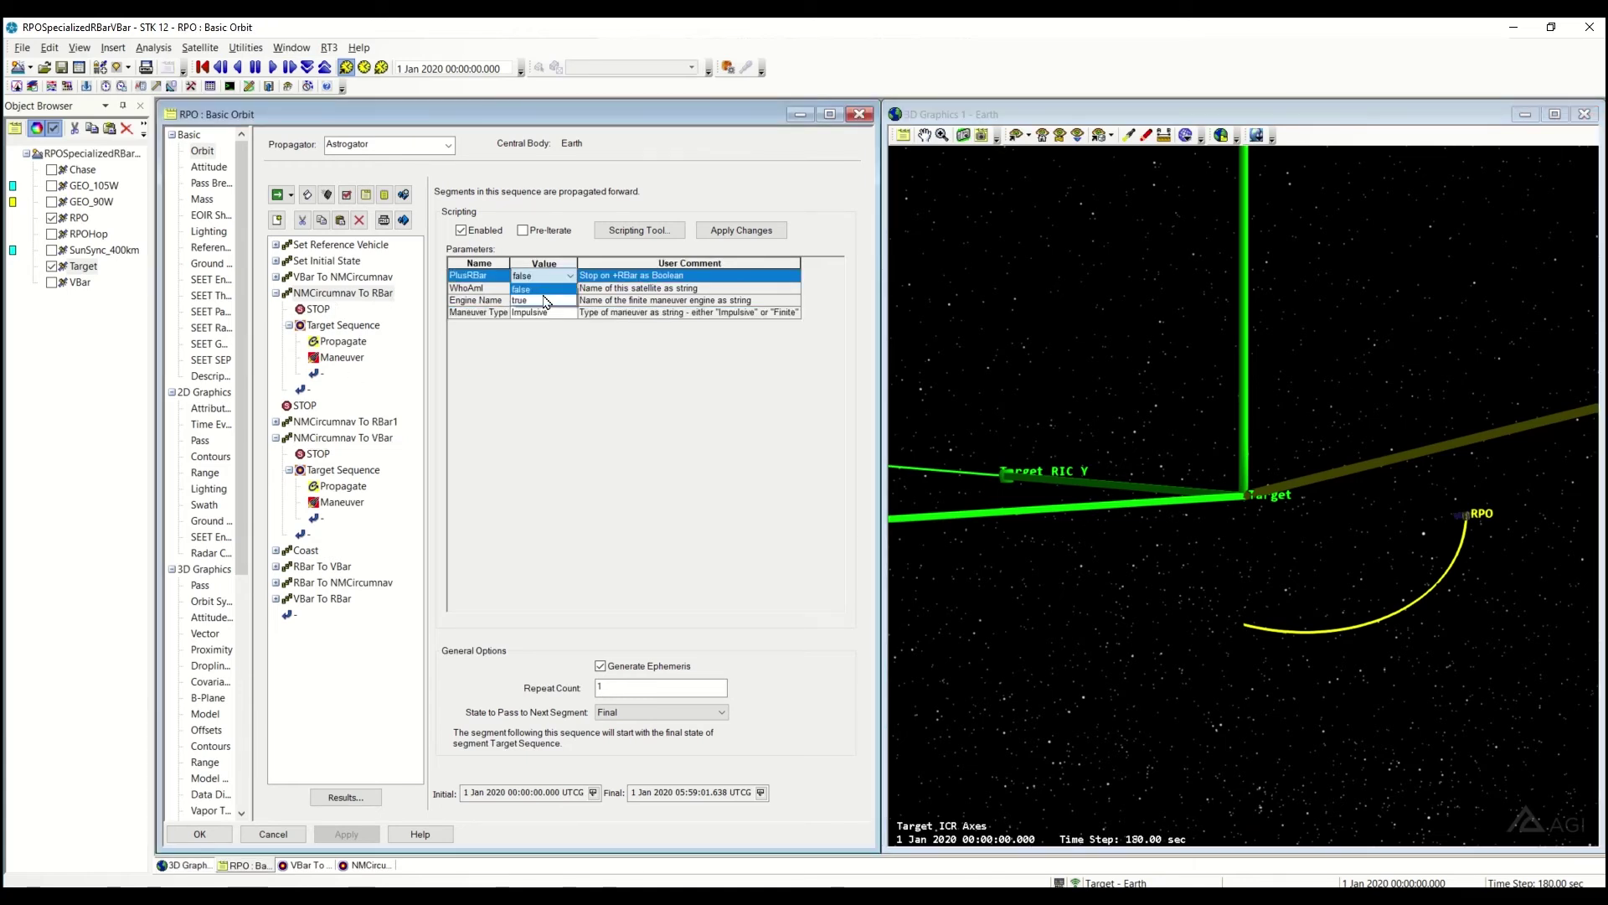
left_click(528, 289)
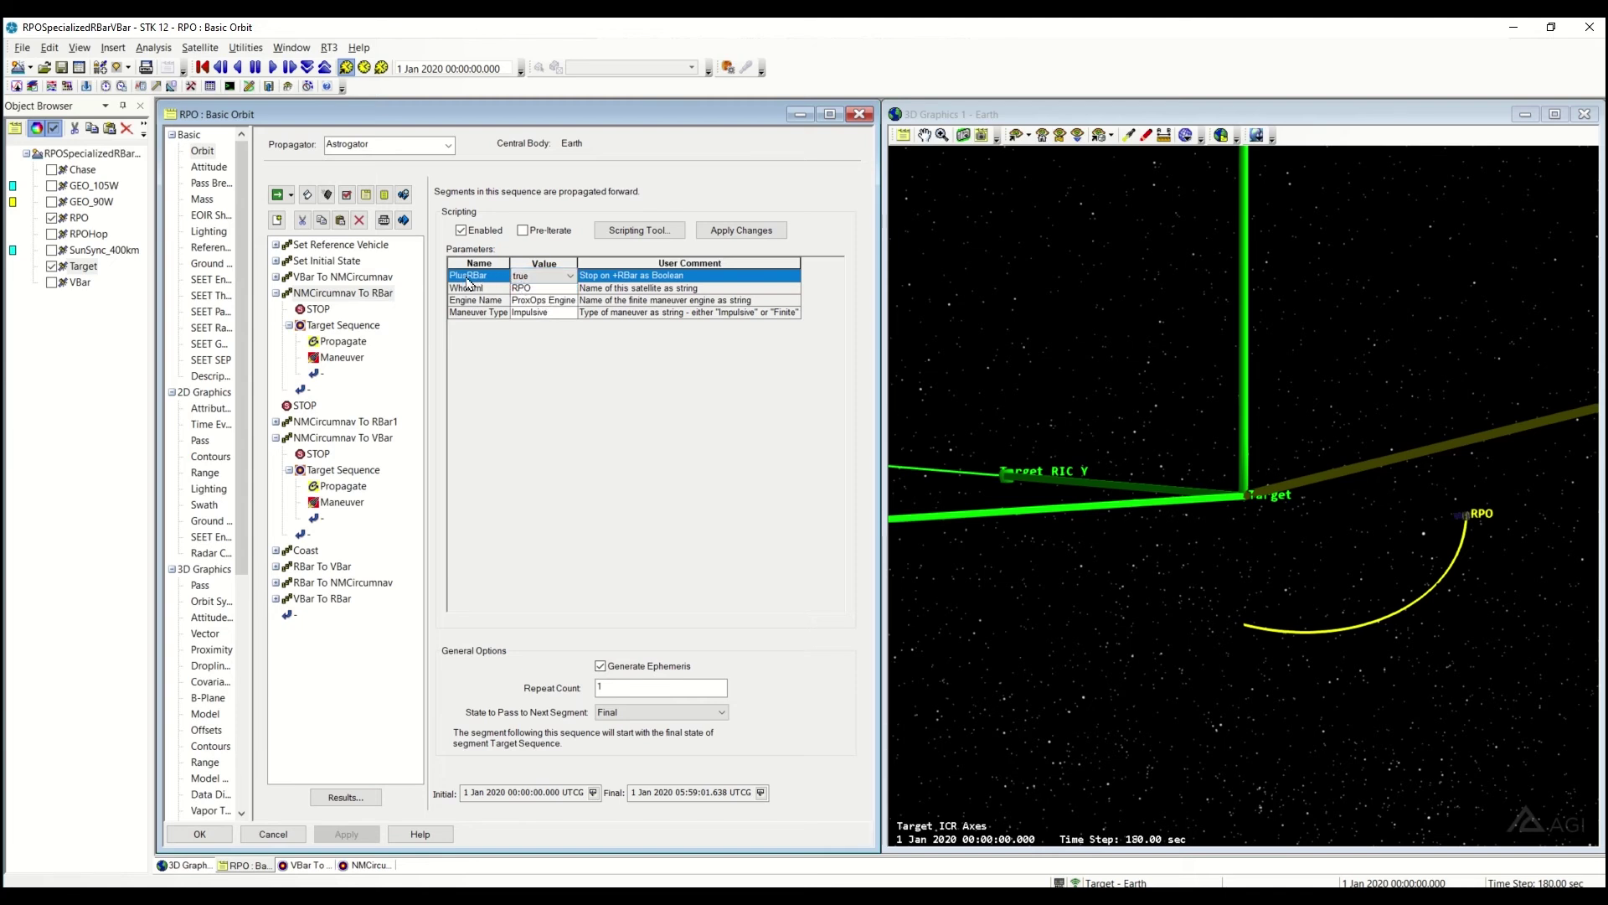
left_click(481, 279)
left_click(278, 194)
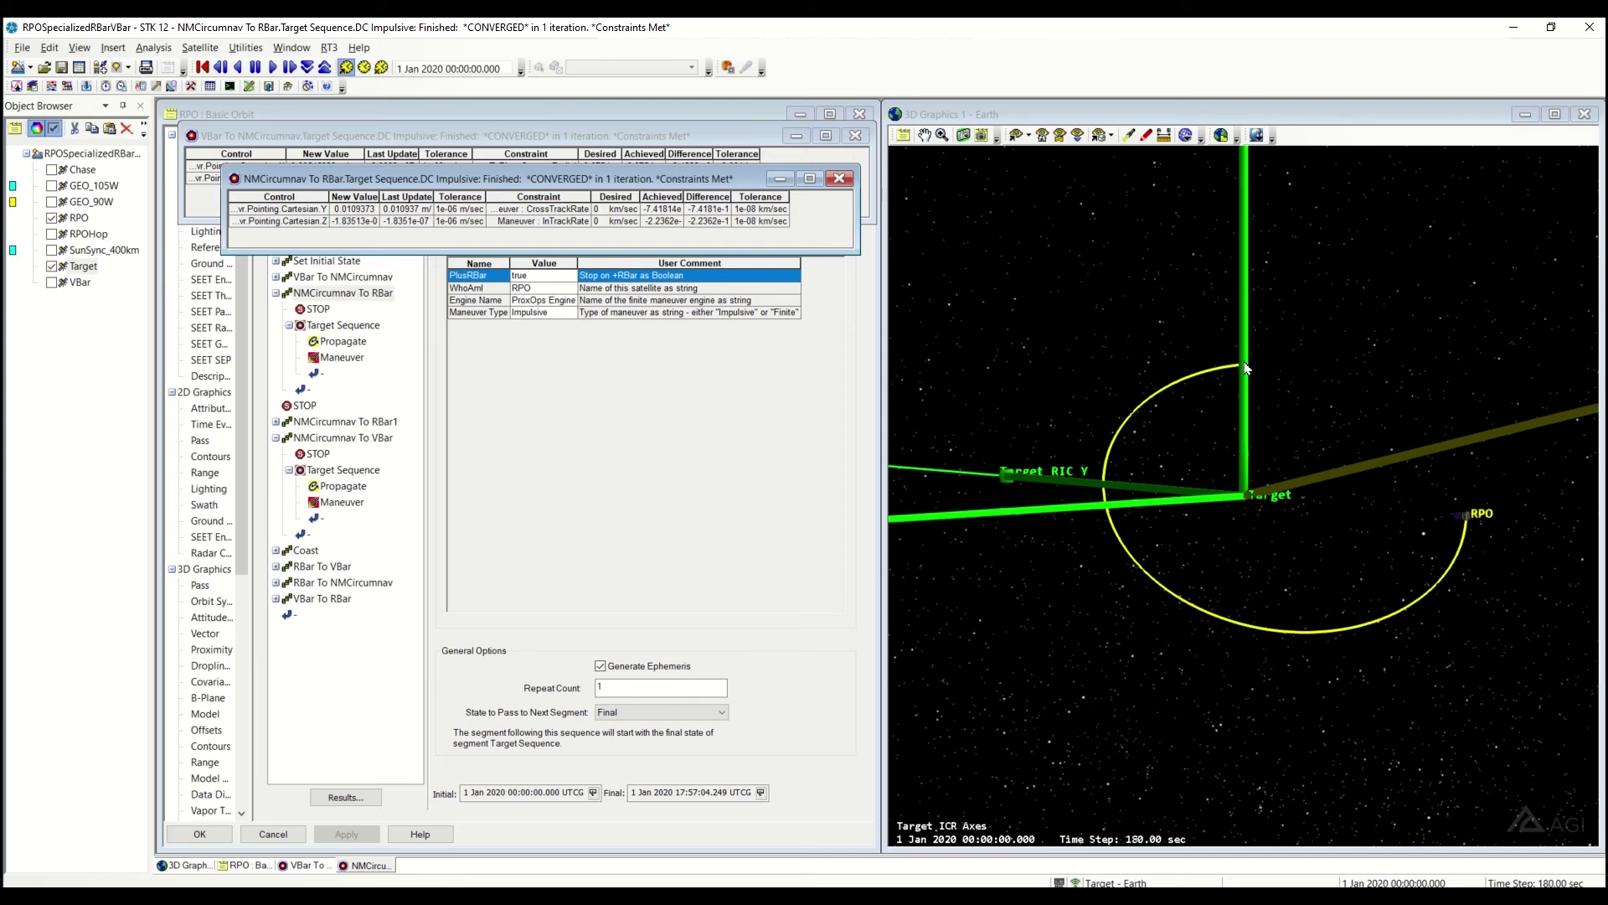
left_click_drag(1248, 368, 1311, 372)
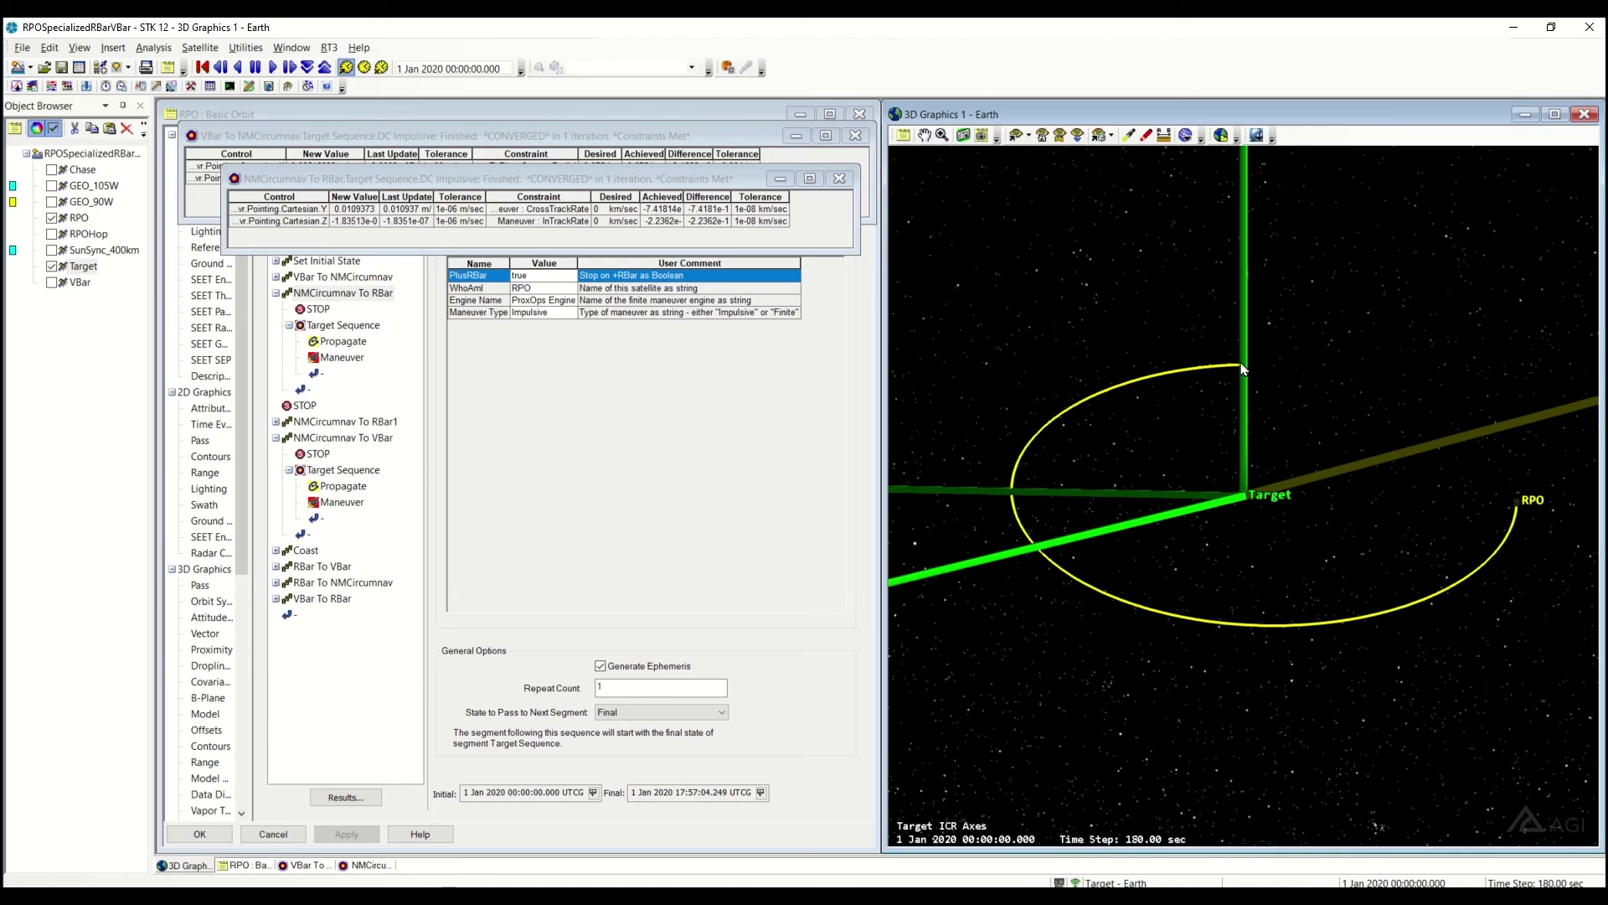
Orbit the view to the Target RIC Y axis, then select NMCircumnav To RBar in RPO: Basic Orbit.
left_click_drag(1242, 367, 1245, 376)
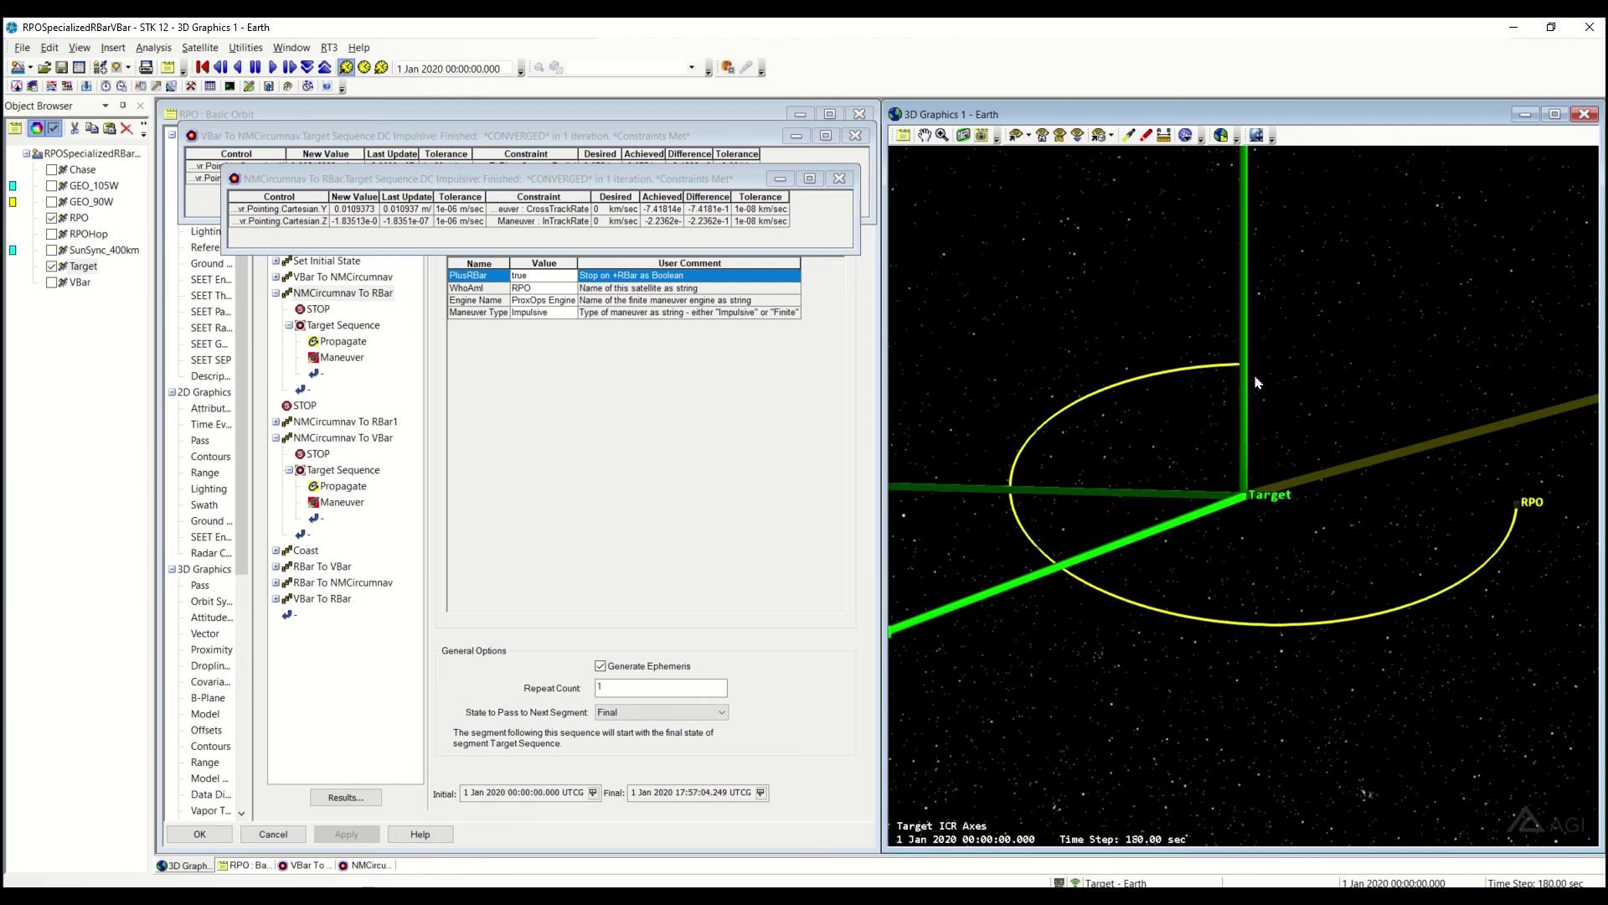
left_click_drag(1249, 383, 1209, 406)
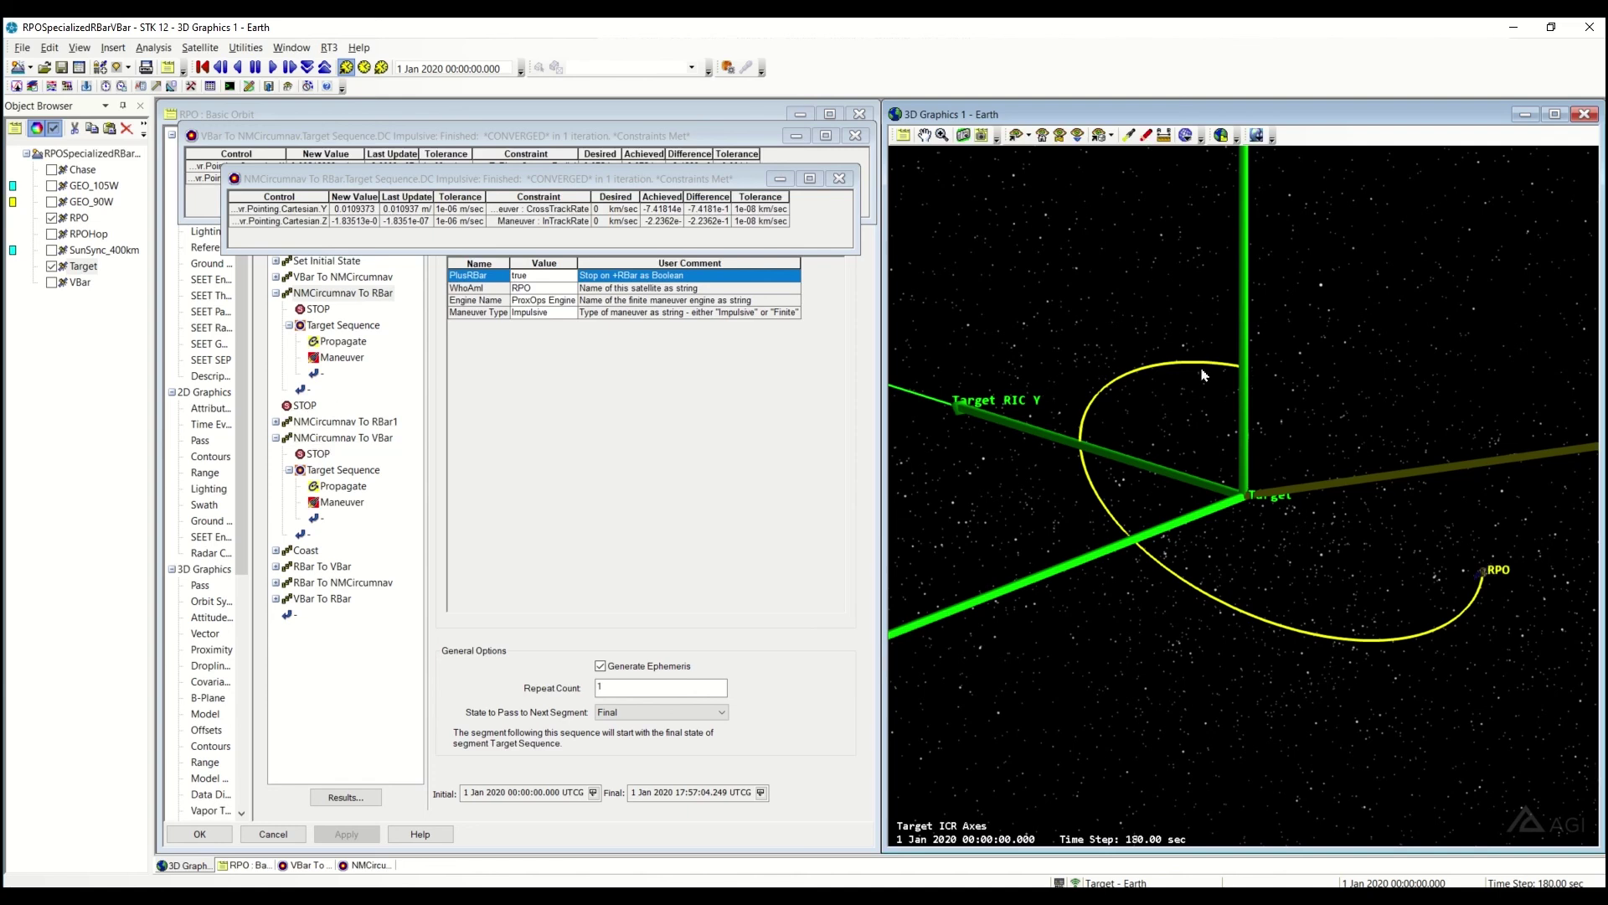
left_click(707, 495)
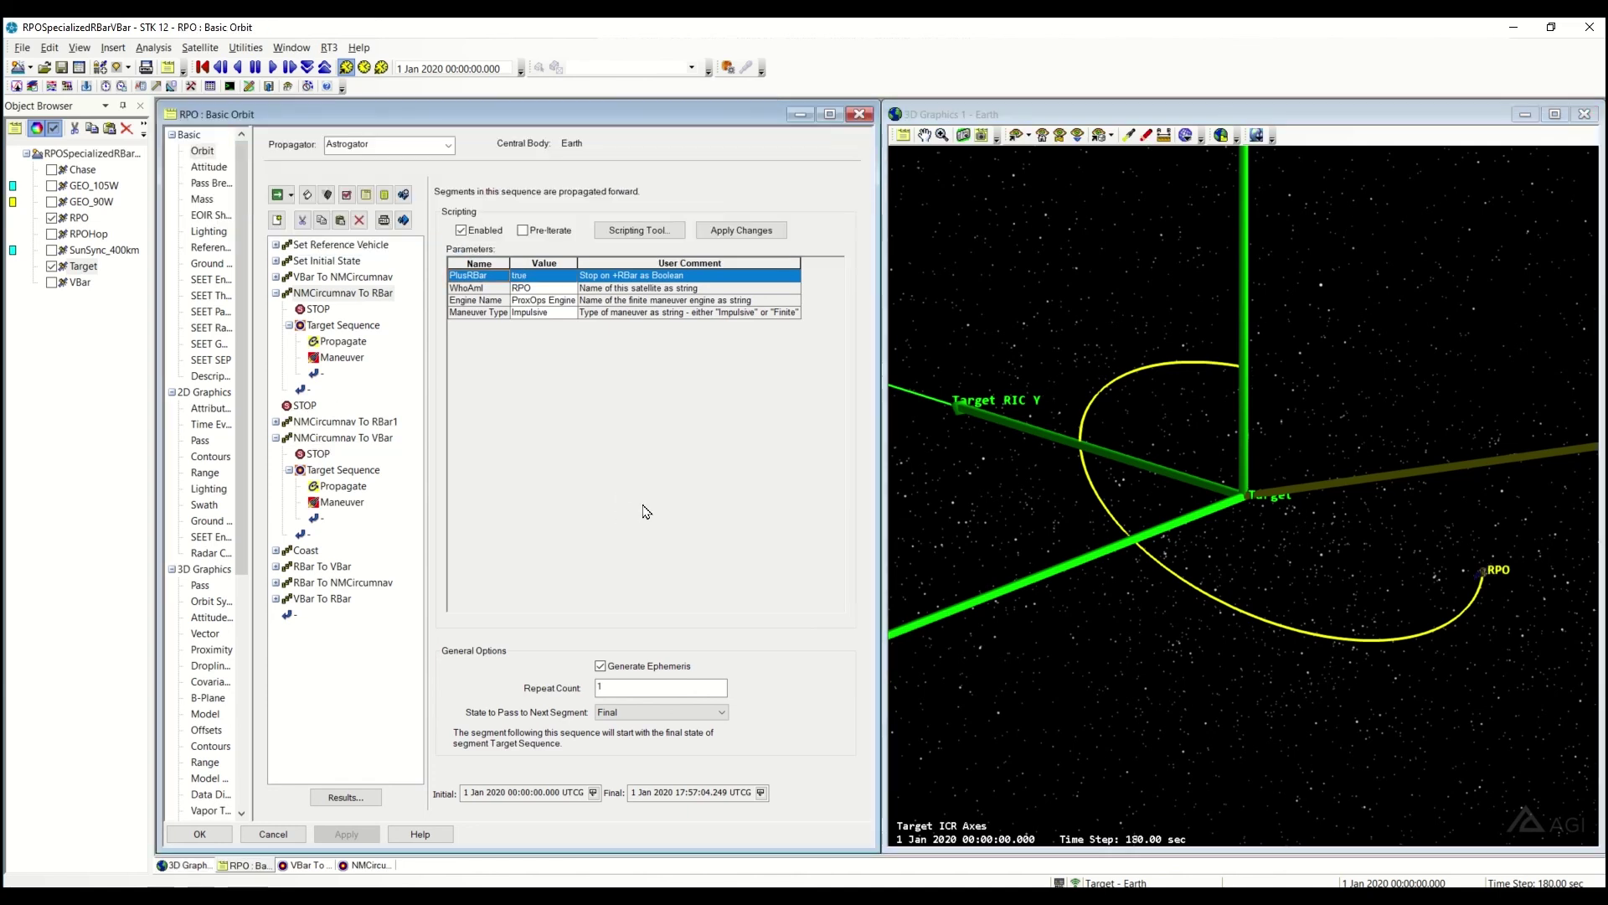
left_click(353, 290)
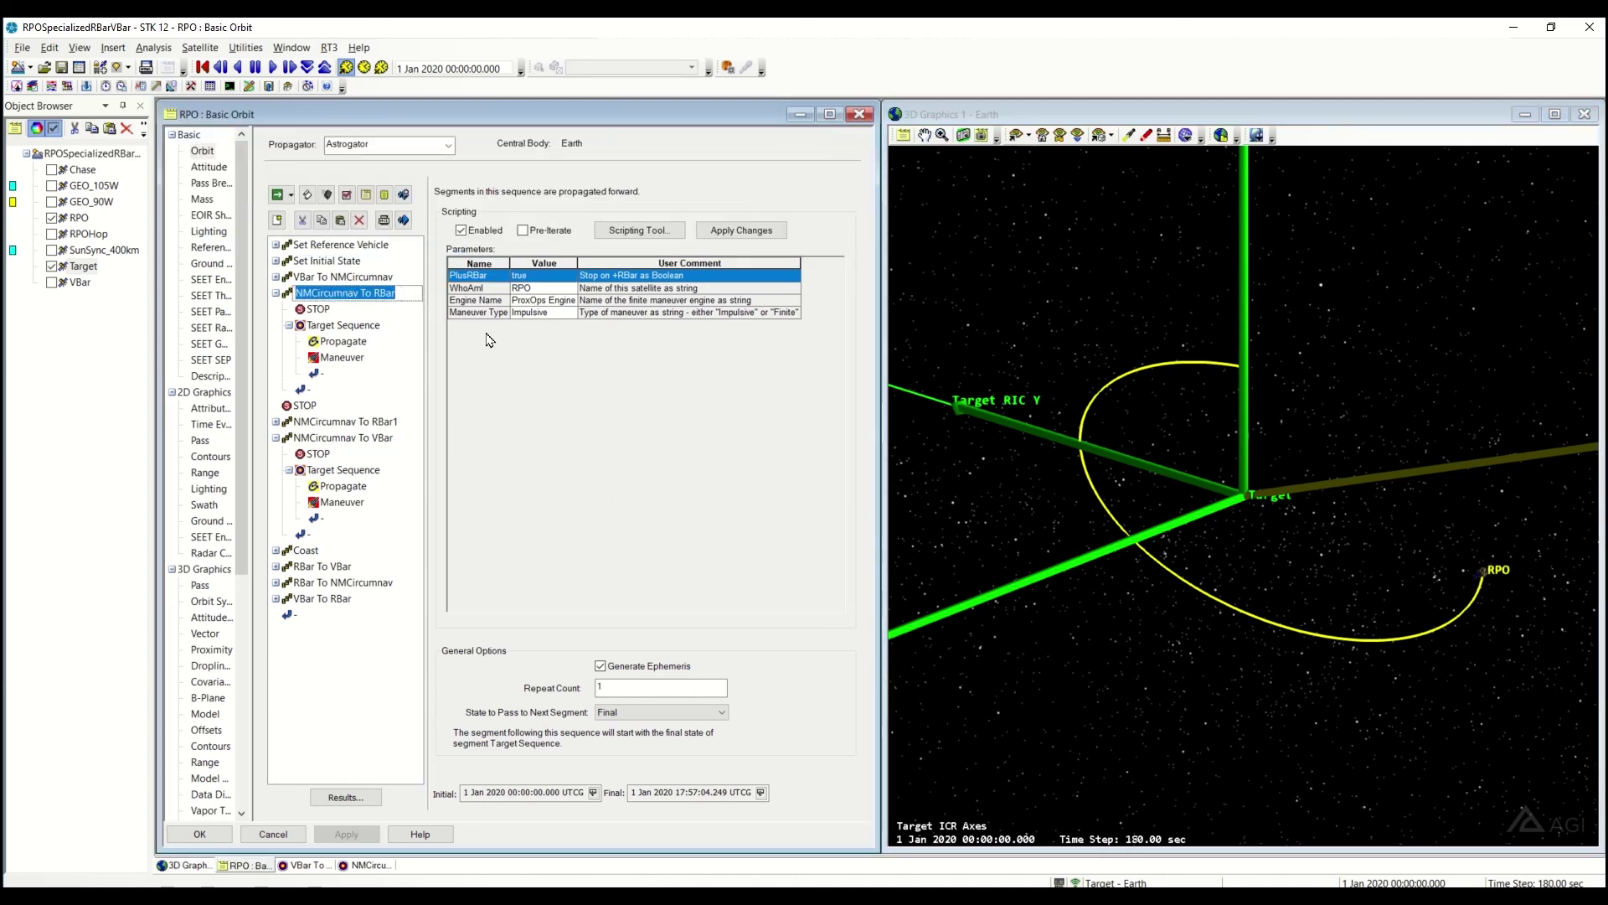